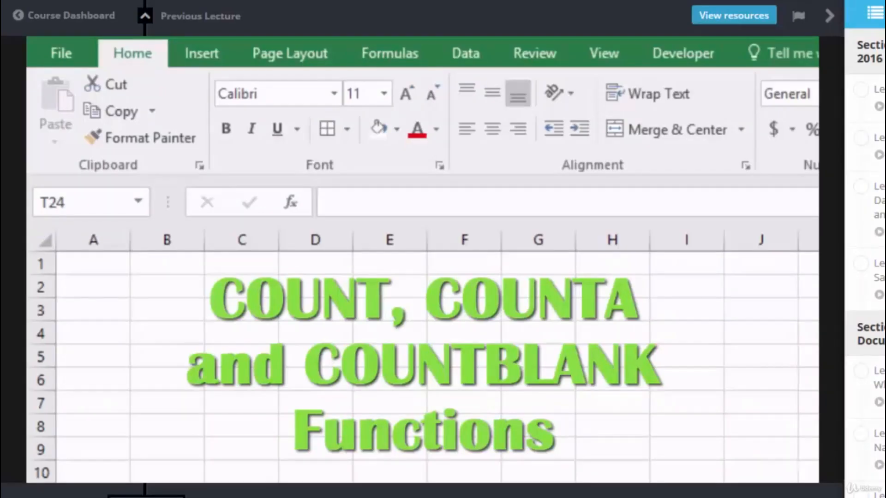
- Pause the lecture video, expand it to full screen and return it to the normal view
{"action": "left_click", "coordinate": [387, 305]}
{"action": "mouse_move", "coordinate": [474, 269]}
{"action": "mouse_move", "coordinate": [413, 248]}
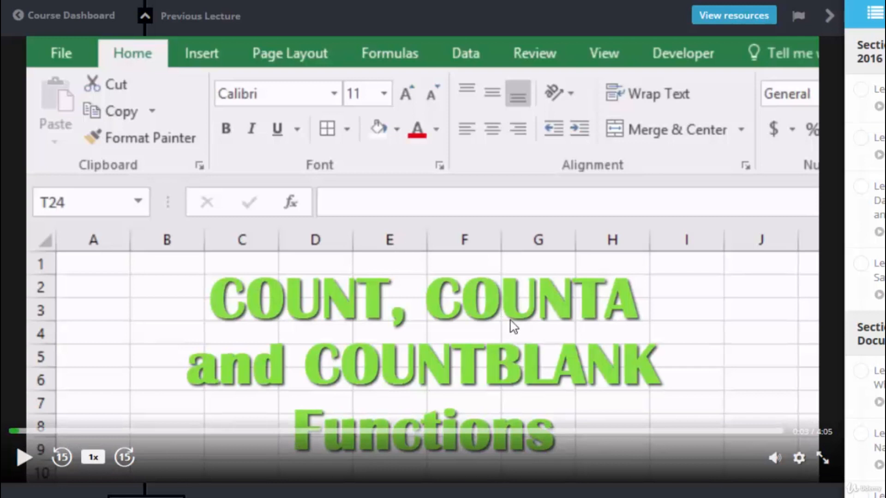
{"action": "left_click", "coordinate": [822, 459]}
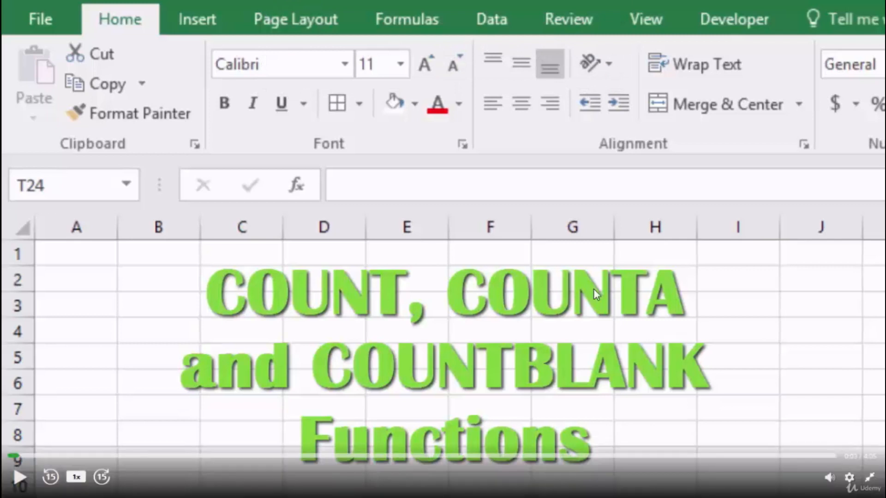
{"action": "left_click", "coordinate": [871, 480]}
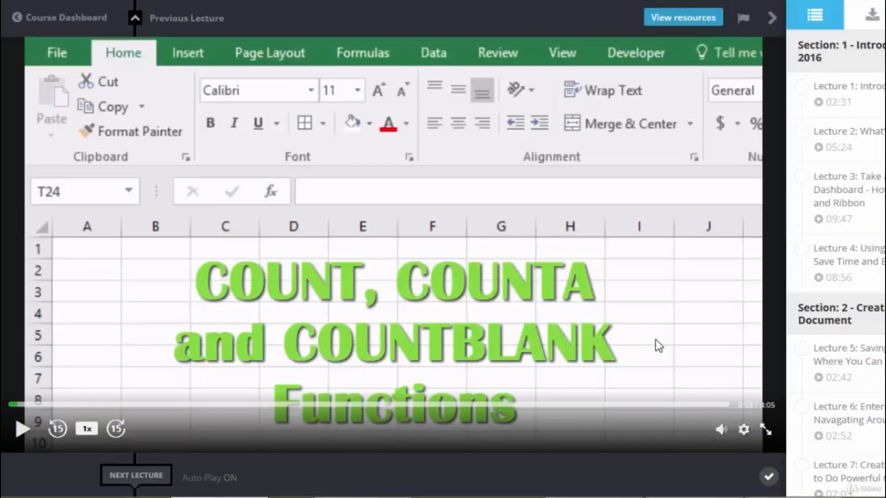
- Check the lecture player's quality and volume controls and slow the playback speed to 0.5x
{"action": "left_click", "coordinate": [743, 430]}
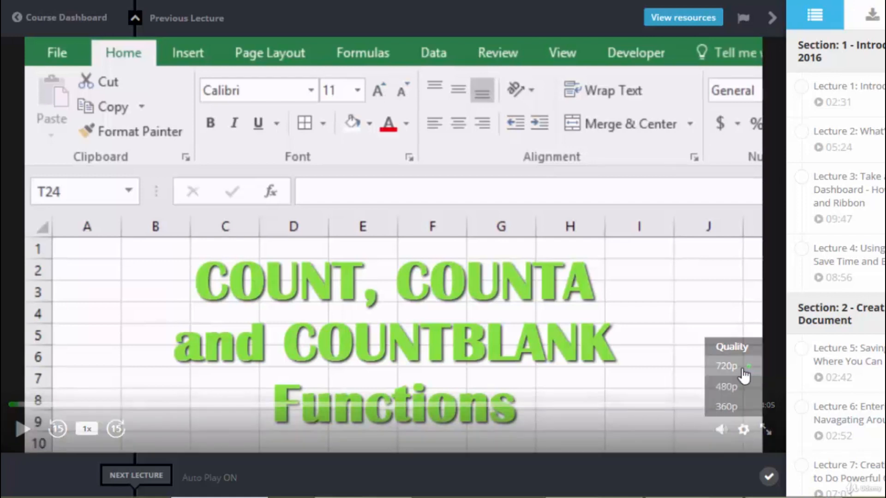
{"action": "mouse_move", "coordinate": [724, 436]}
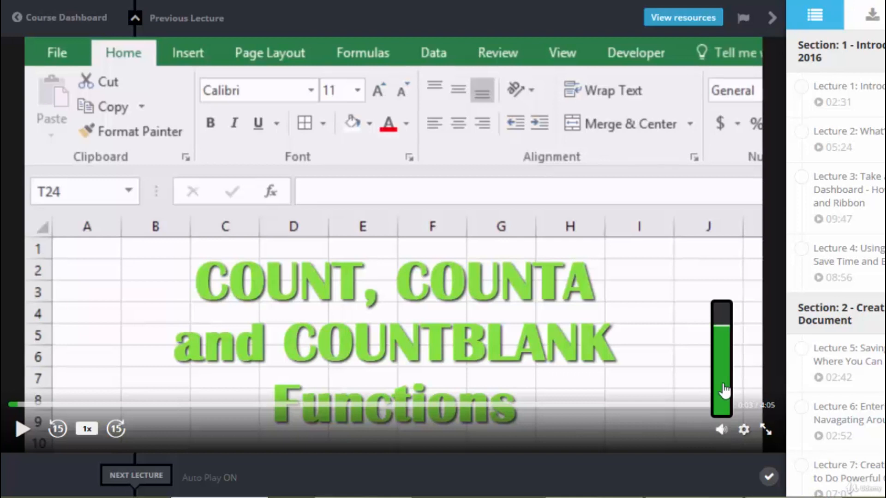
{"action": "left_click", "coordinate": [720, 323]}
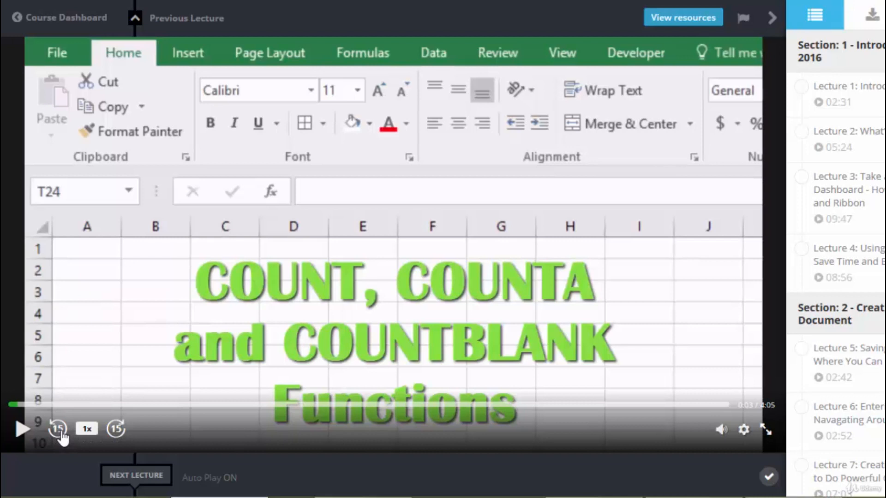
{"action": "mouse_move", "coordinate": [88, 434]}
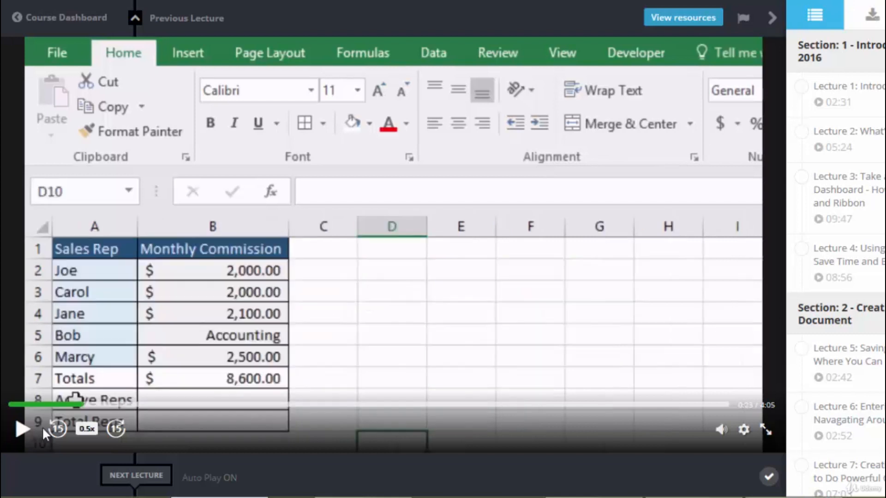
{"action": "mouse_move", "coordinate": [86, 434]}
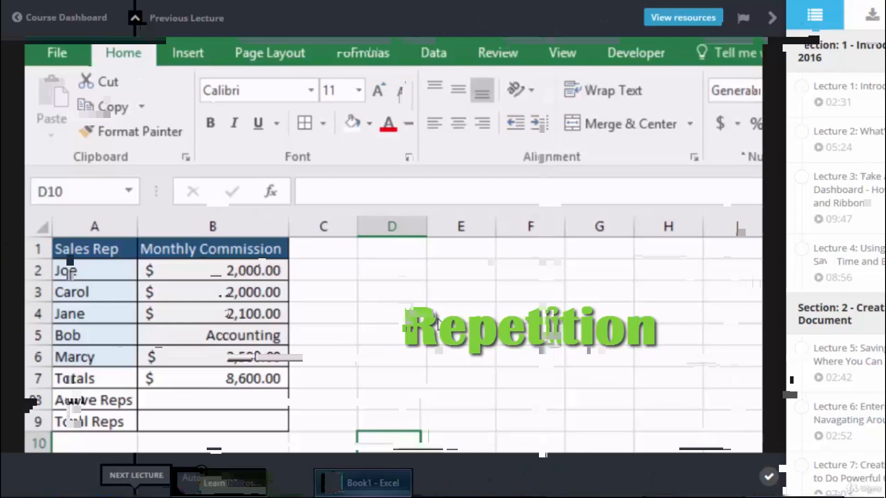
{"action": "mouse_move", "coordinate": [228, 492]}
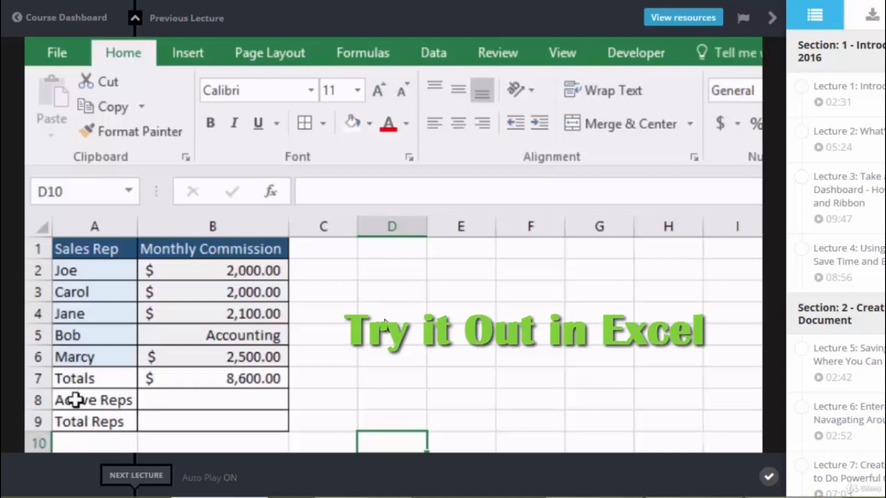
{"action": "left_click", "coordinate": [329, 303]}
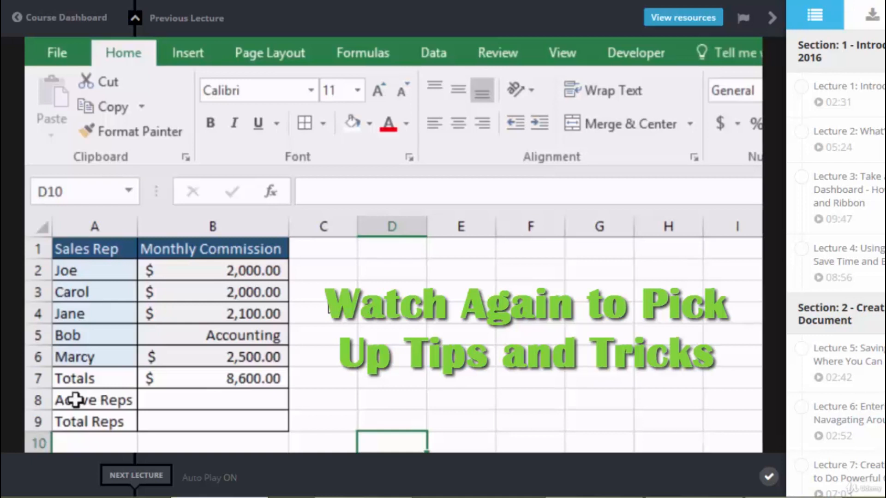
{"action": "mouse_move", "coordinate": [260, 268]}
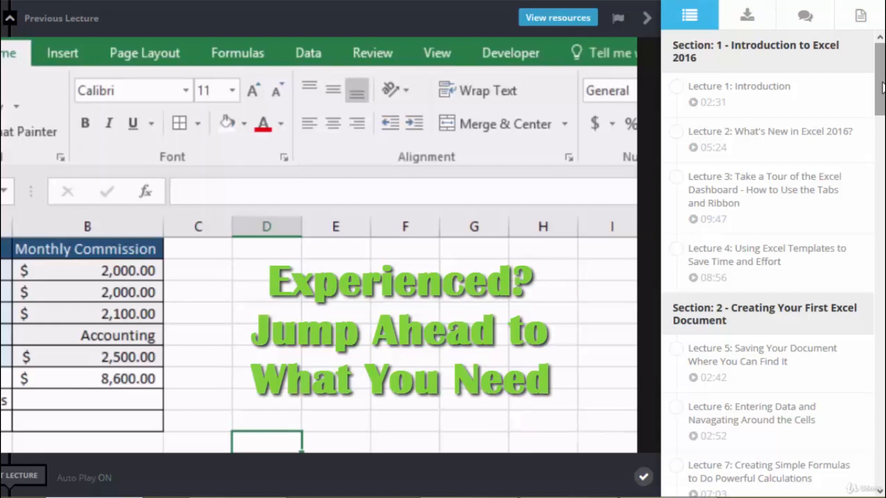
- Browse the course content and expand Section 7: Other Popular Excel Functions
{"action": "left_click_drag", "start_coordinate": [882, 88], "coordinate": [884, 164]}
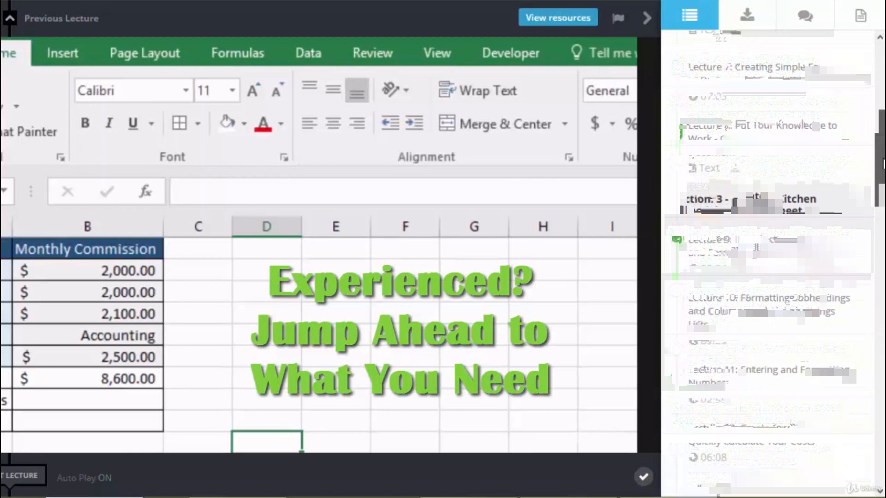
{"action": "left_click_drag", "start_coordinate": [883, 163], "coordinate": [878, 372]}
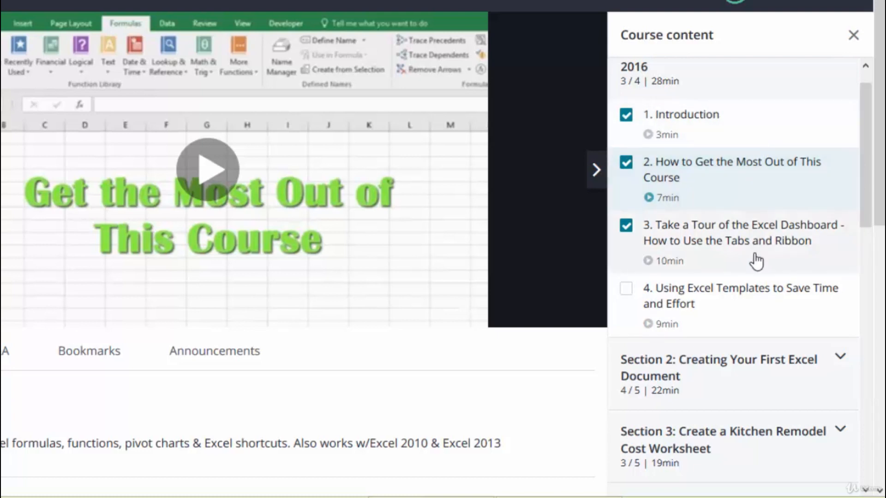
{"action": "left_click_drag", "start_coordinate": [862, 181], "coordinate": [862, 360]}
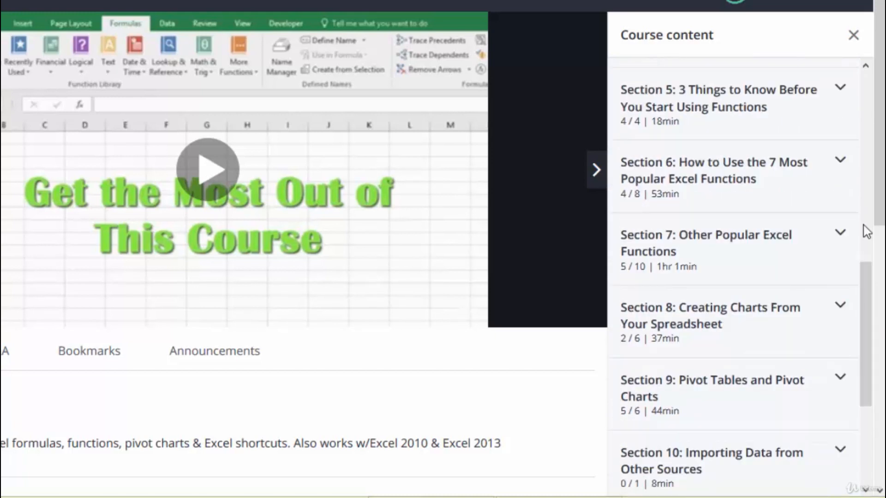
{"action": "left_click", "coordinate": [841, 234]}
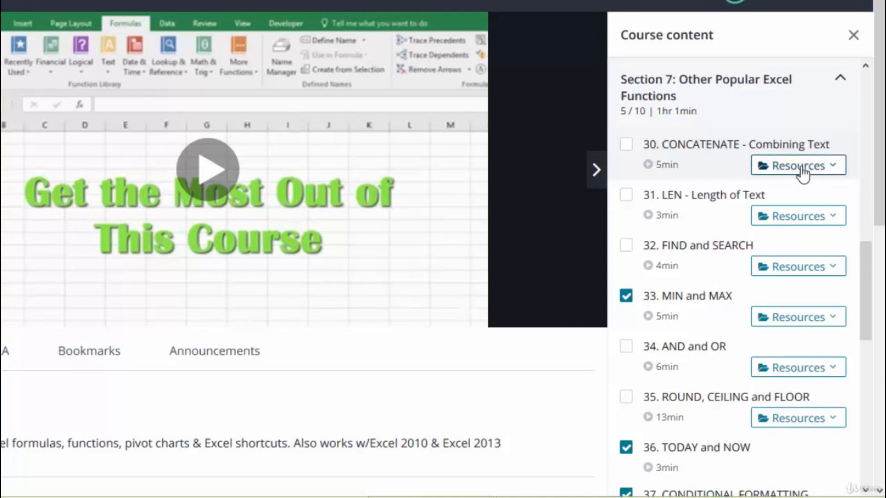
- Open the CONCATENATE lecture's resource file, Excel-2016-Concatenate-Download.xlsx, with Microsoft Excel and enable editing
{"action": "left_click", "coordinate": [835, 167]}
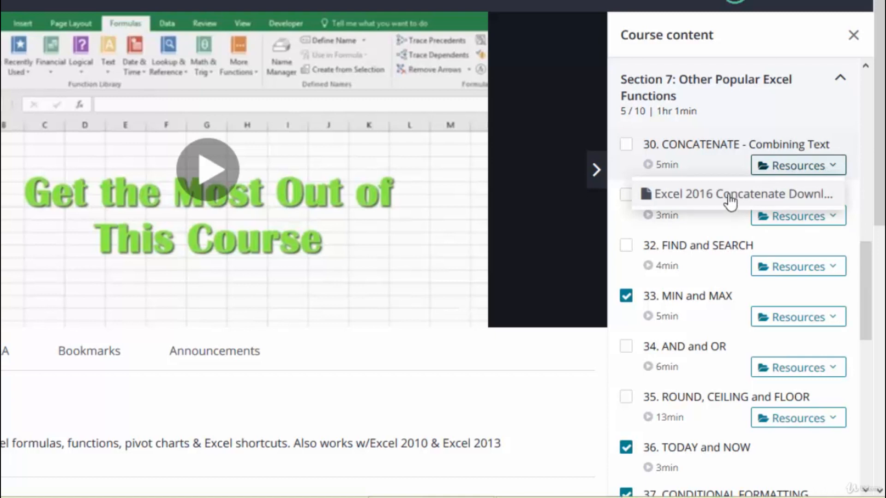
{"action": "left_click", "coordinate": [731, 198]}
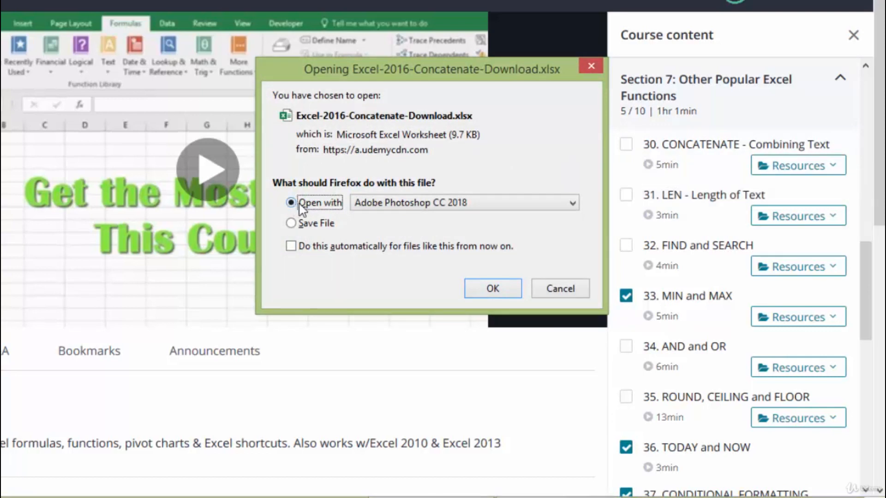
{"action": "left_click", "coordinate": [571, 205]}
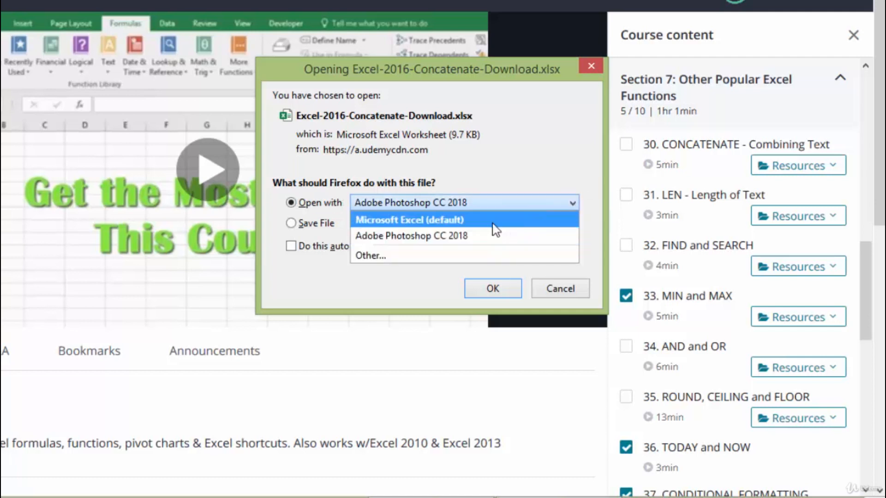
{"action": "left_click", "coordinate": [493, 222]}
{"action": "left_click", "coordinate": [505, 290]}
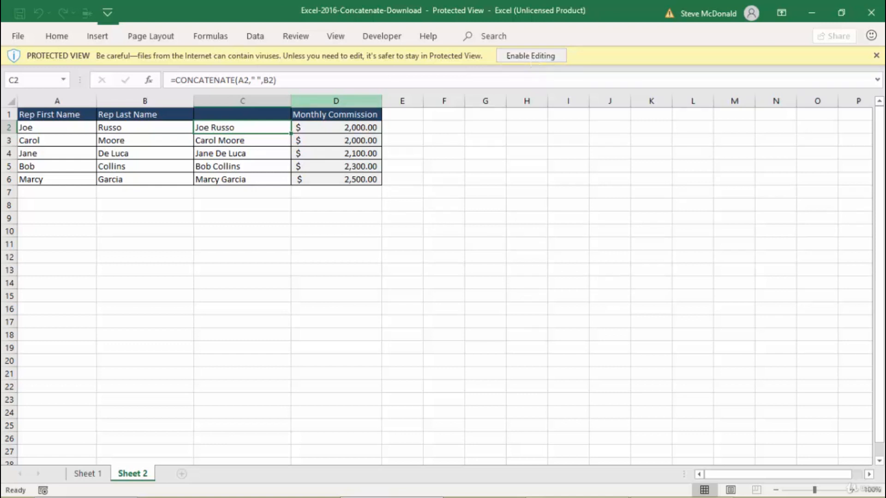
{"action": "left_click", "coordinate": [532, 59]}
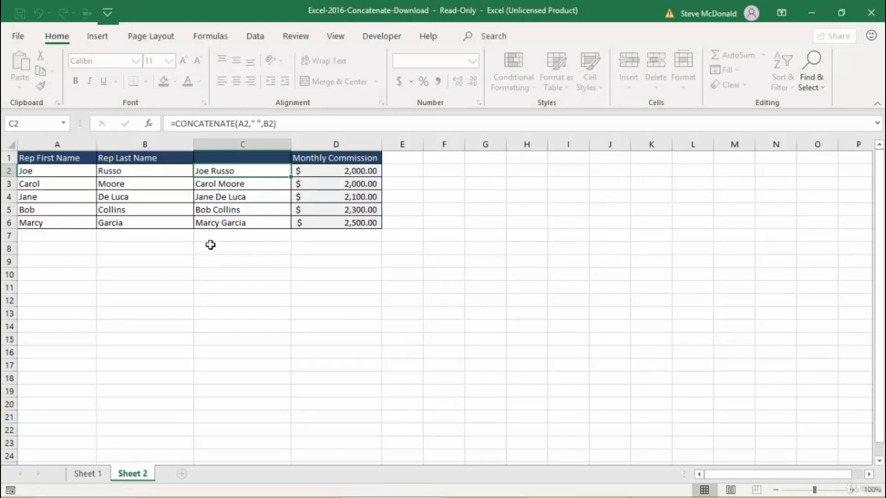
- Switch to the course page in Firefox and return to the Concatenate workbook in Excel
{"action": "key", "text": "alt+Tab"}
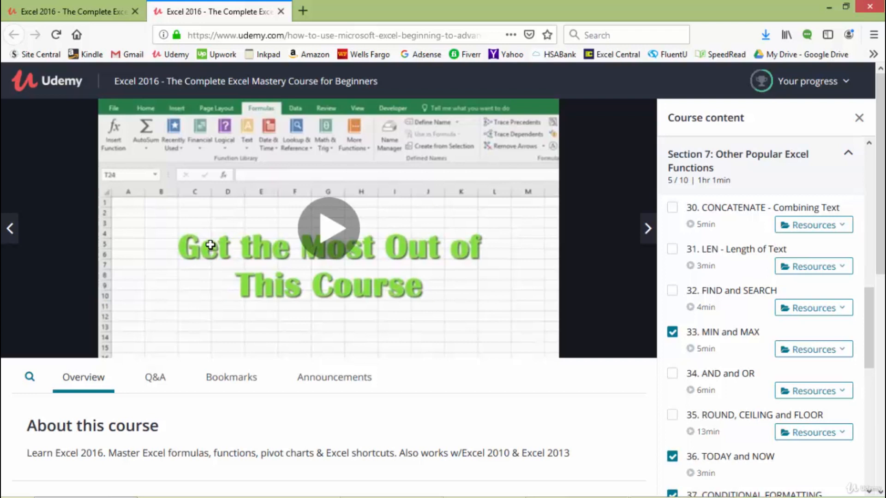
{"action": "key", "text": "alt+Tab"}
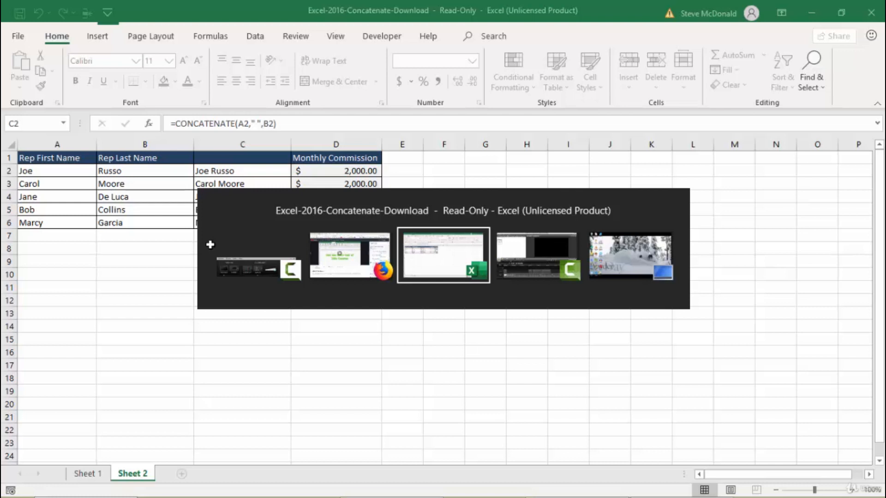
{"action": "left_click", "coordinate": [423, 271]}
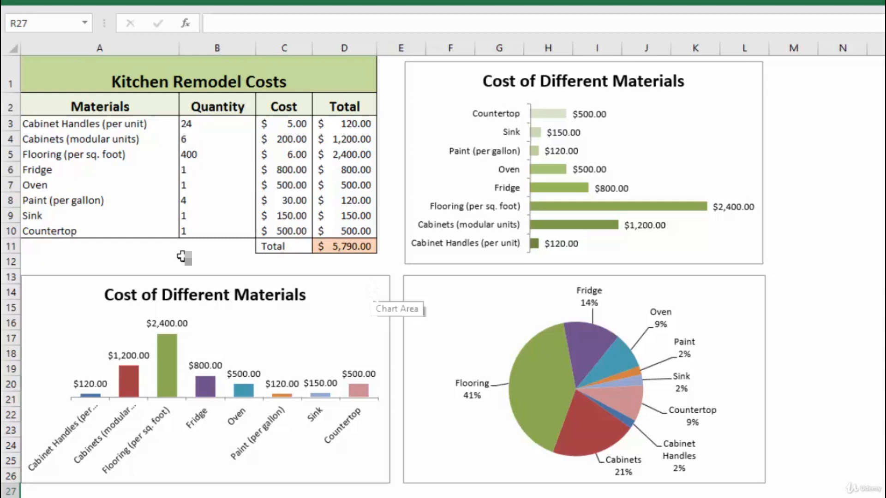
- Hide the gridlines on the Kitchen Remodel Costs worksheet
{"action": "left_click", "coordinate": [381, 1]}
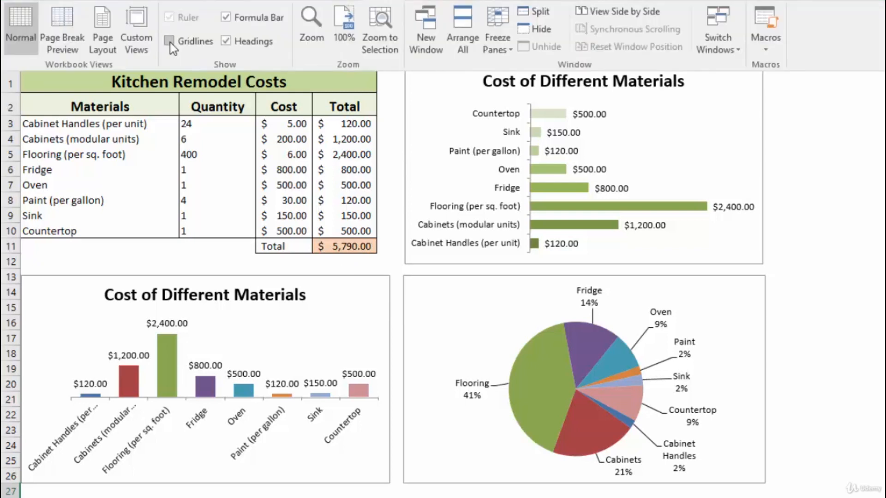
{"action": "left_click", "coordinate": [169, 41]}
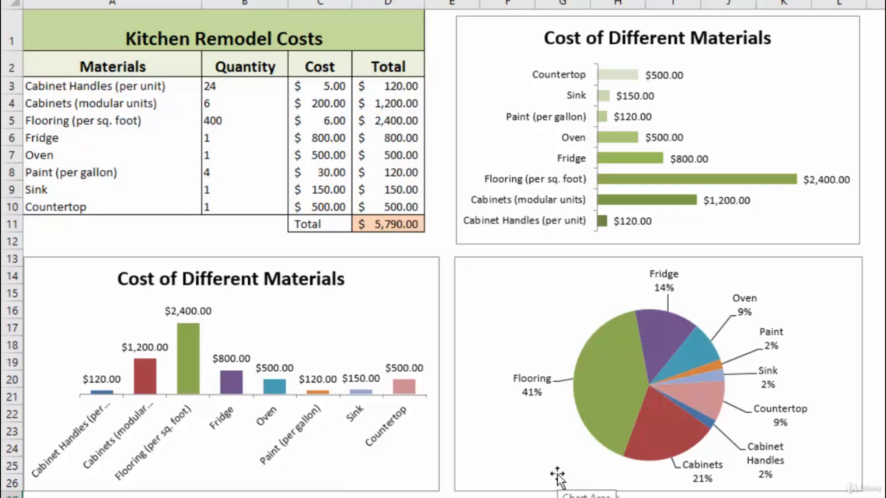
{"action": "left_click_drag", "start_coordinate": [557, 478], "coordinate": [589, 367]}
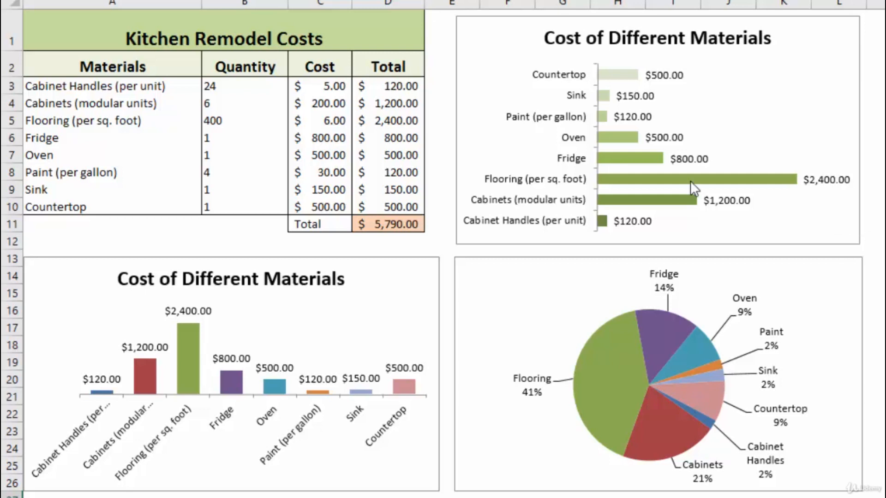
{"action": "mouse_move", "coordinate": [754, 178]}
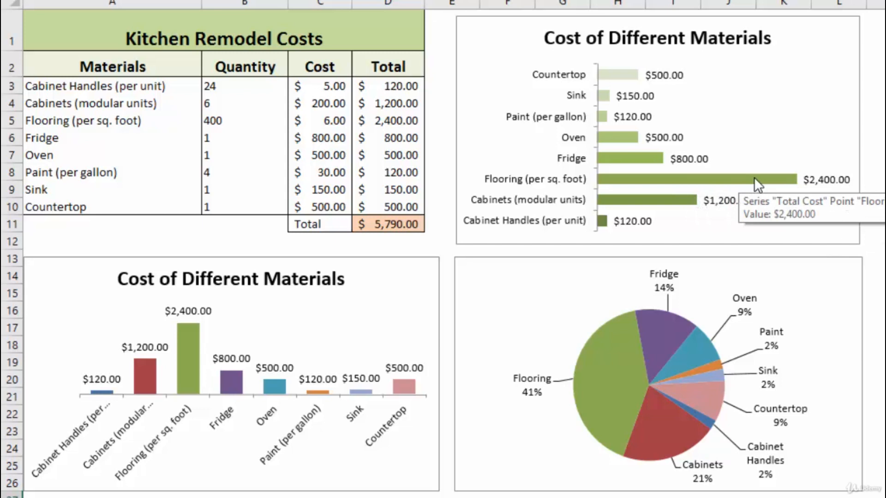
{"action": "mouse_move", "coordinate": [182, 332]}
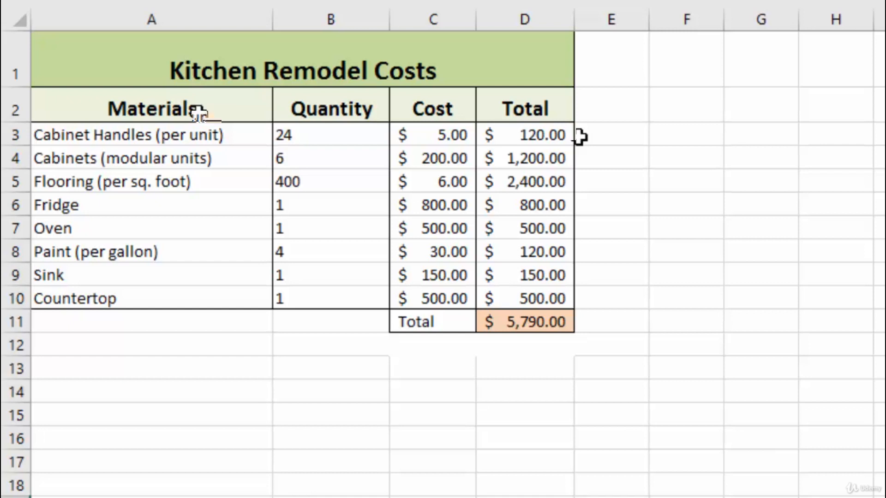
{"action": "left_click", "coordinate": [224, 181]}
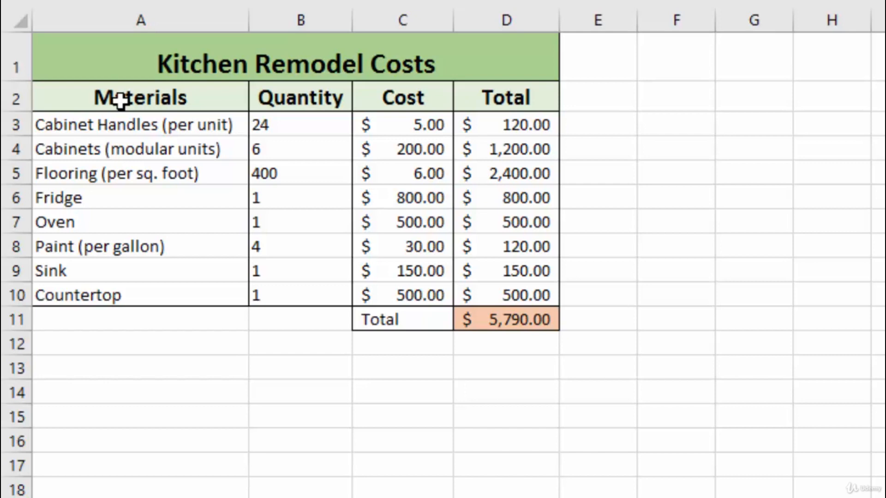
- Name the kitchen remodel data range A2:D10 KitchenR
{"action": "mouse_move", "coordinate": [120, 101]}
{"action": "left_mouse_down"}
{"action": "mouse_move", "coordinate": [369, 200]}
{"action": "mouse_move", "coordinate": [543, 291]}
{"action": "left_mouse_up"}
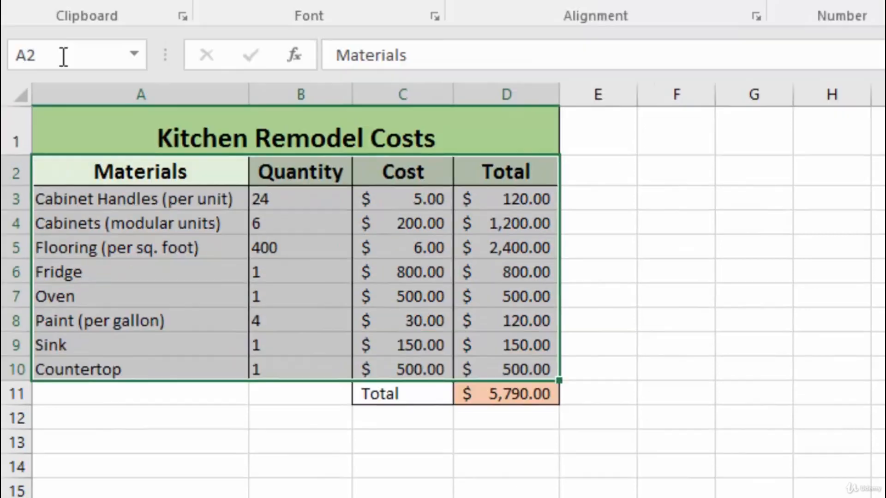
{"action": "left_click", "coordinate": [63, 57]}
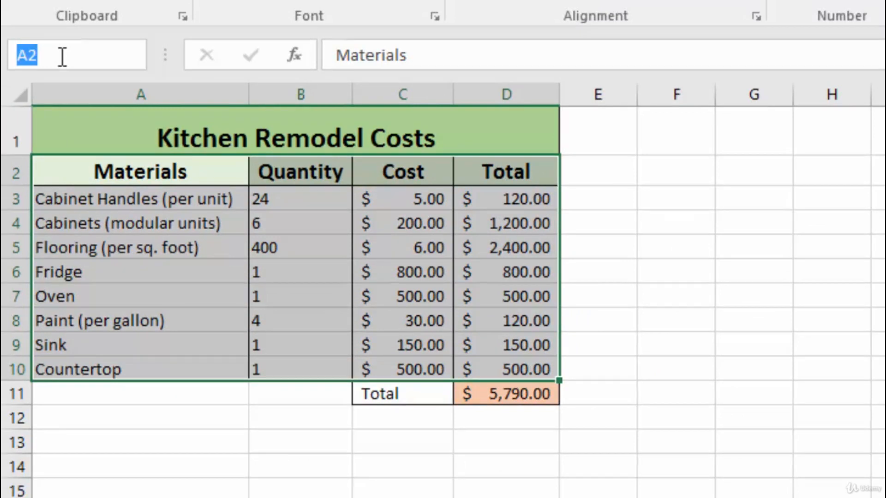
{"action": "type", "text": "KitchenR"}
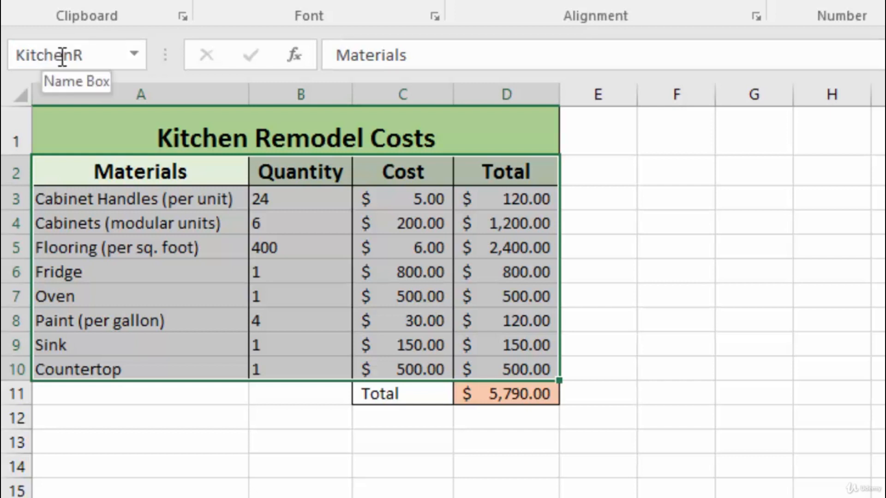
{"action": "key", "text": "Return"}
{"action": "left_click", "coordinate": [699, 317]}
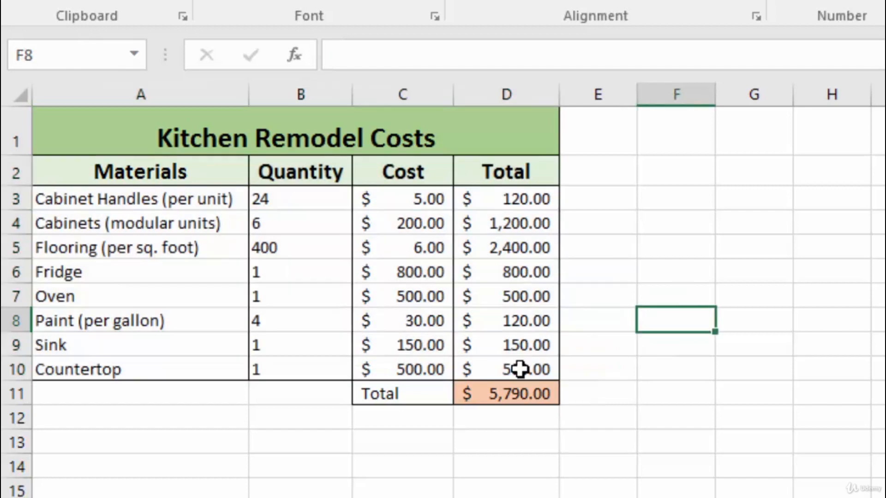
- Insert a clustered column chart of A2:D10 using the variant with the materials as legend series and Quantity, Cost and Total as categories
{"action": "left_click_drag", "start_coordinate": [520, 369], "coordinate": [76, 175]}
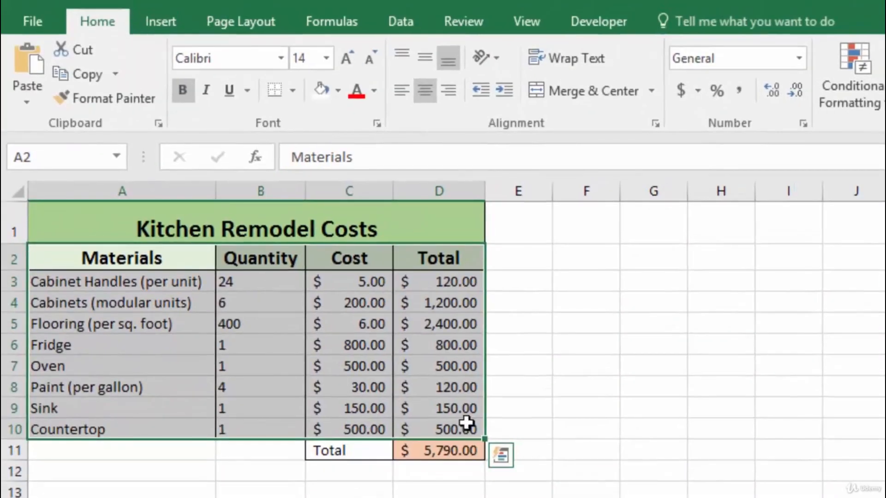
{"action": "left_click", "coordinate": [161, 20]}
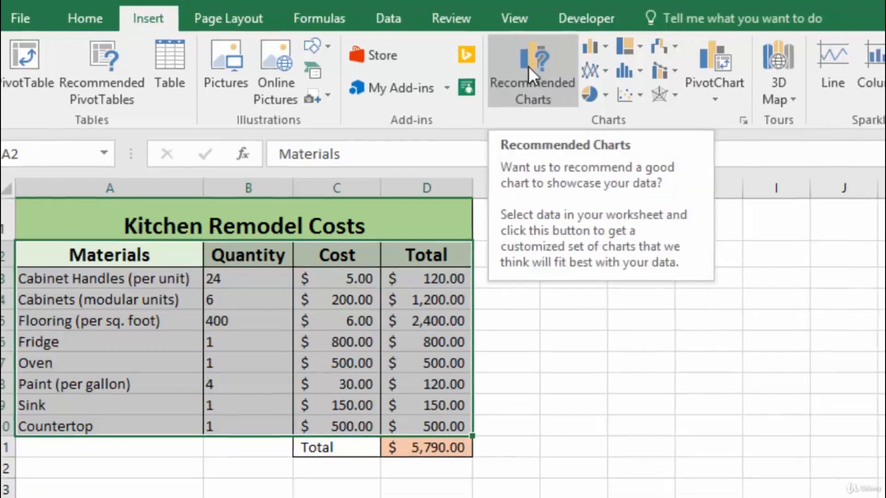
{"action": "left_click", "coordinate": [540, 69]}
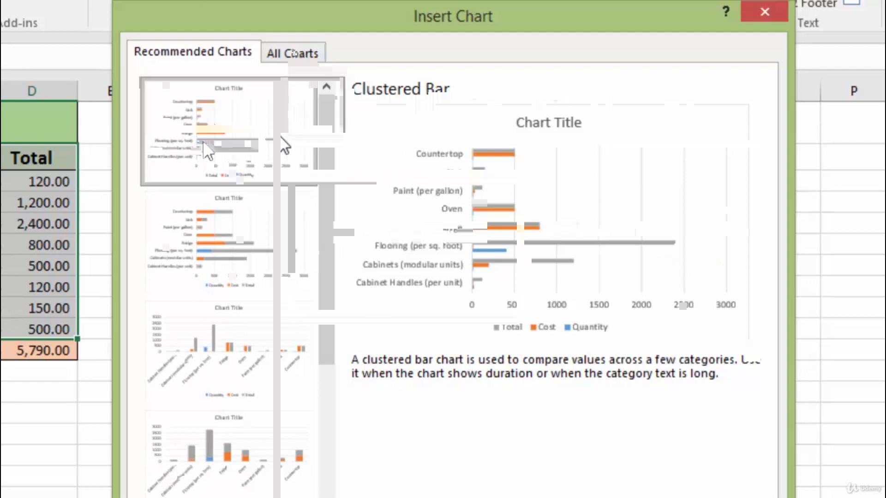
{"action": "left_click", "coordinate": [293, 53]}
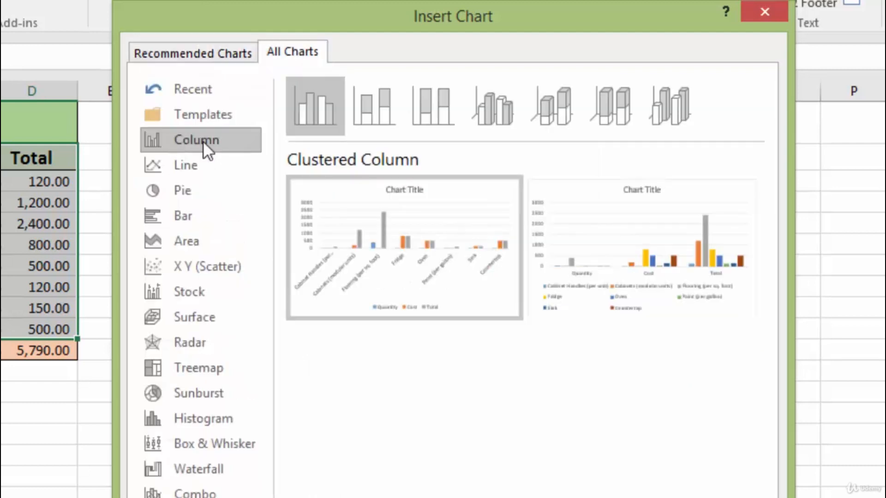
{"action": "mouse_move", "coordinate": [613, 237]}
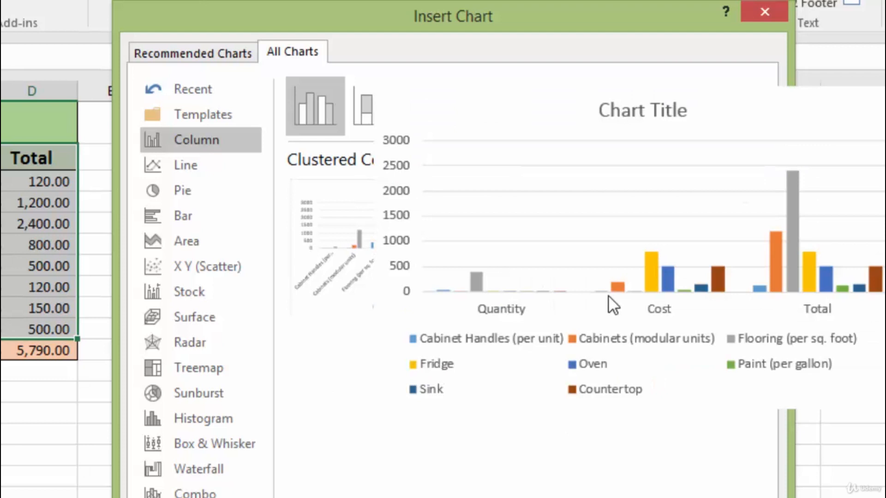
{"action": "mouse_move", "coordinate": [370, 267]}
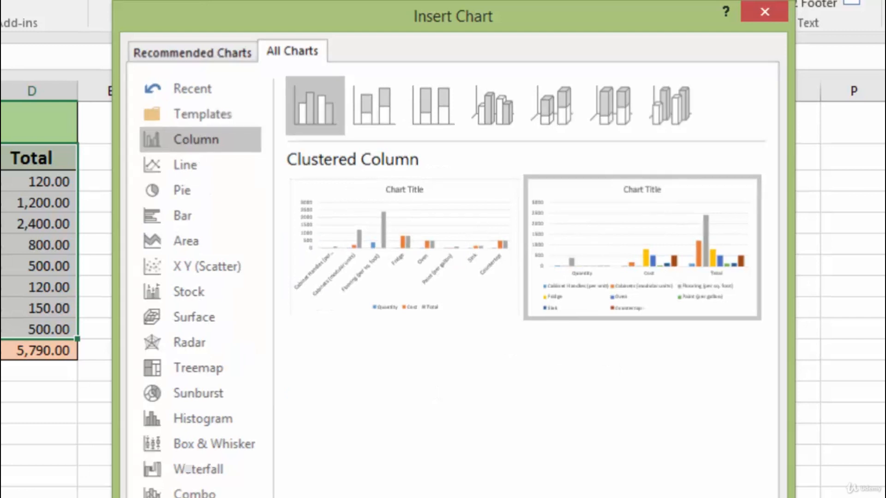
{"action": "key", "text": "Return"}
- Place the chart beside the kitchen table, starting at column E, and resize it to end at about row 11
{"action": "left_click_drag", "start_coordinate": [559, 224], "coordinate": [593, 119]}
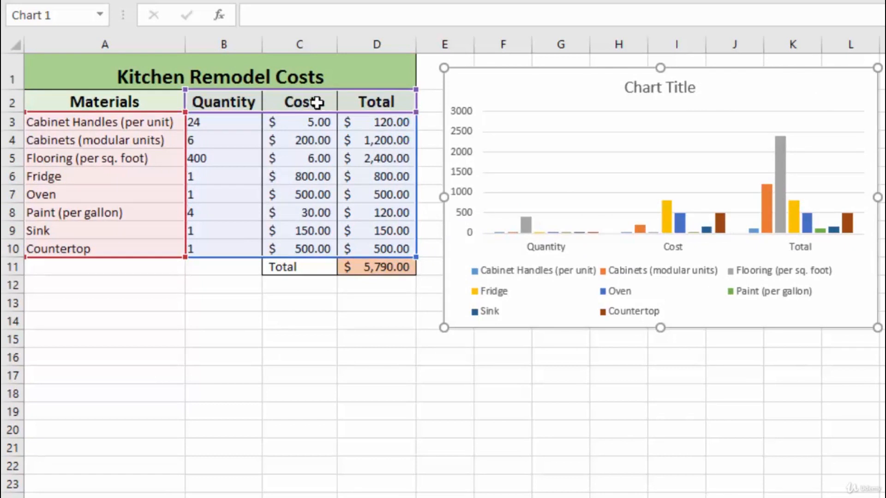
{"action": "left_click_drag", "start_coordinate": [552, 297], "coordinate": [546, 311]}
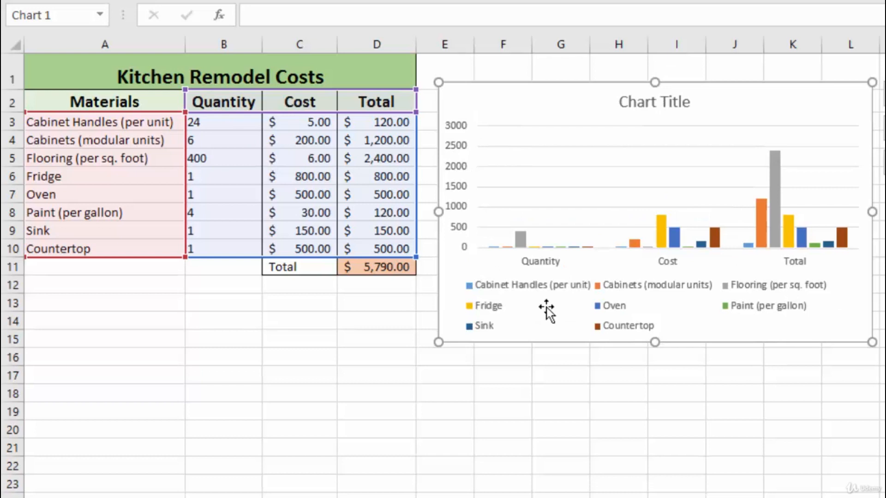
{"action": "left_click_drag", "start_coordinate": [547, 308], "coordinate": [815, 74]}
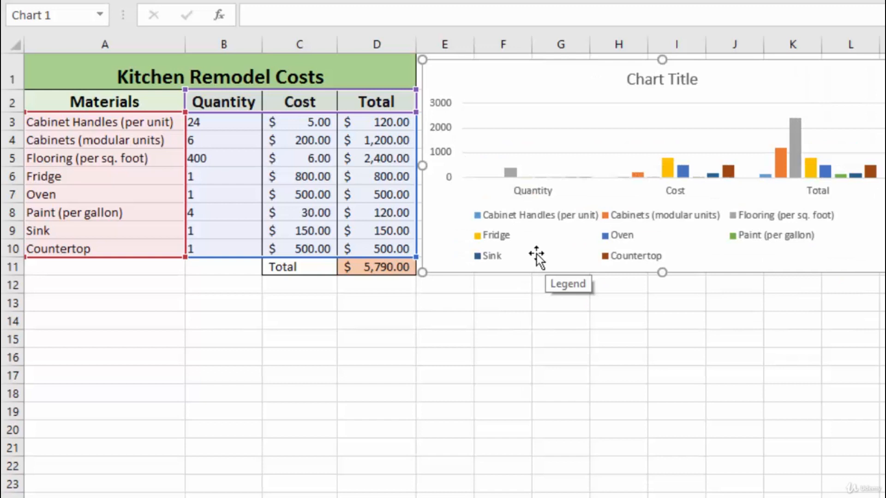
- Edit the chart's data source to exclude Quantity and Cost, and switch rows and columns so the materials form the horizontal axis
{"action": "right_click", "coordinate": [536, 254]}
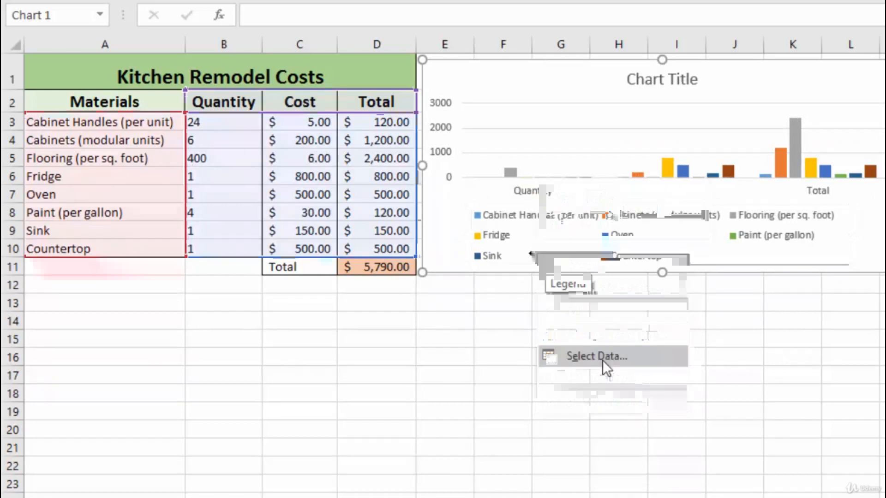
{"action": "left_click", "coordinate": [603, 360]}
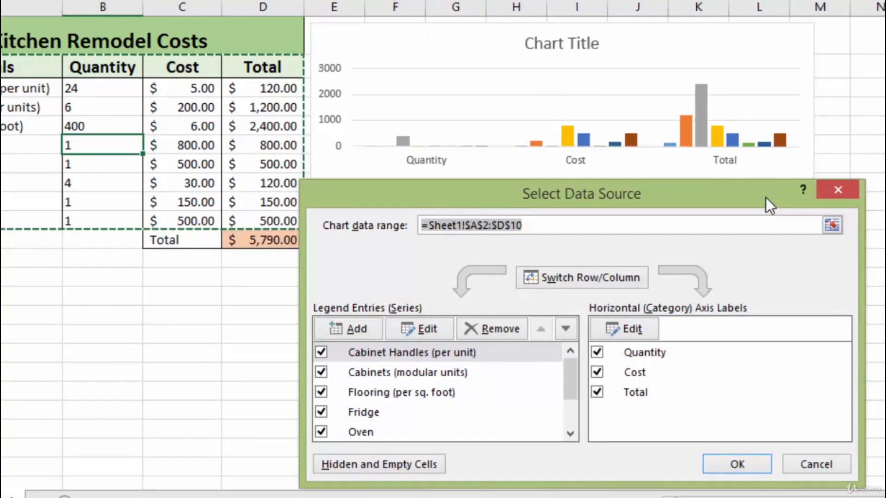
{"action": "left_click_drag", "start_coordinate": [766, 198], "coordinate": [773, 196]}
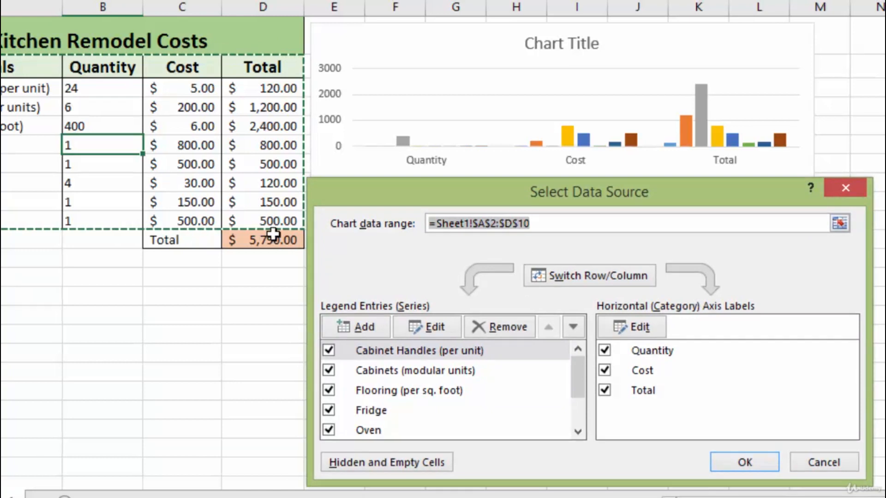
{"action": "left_click_drag", "start_coordinate": [494, 188], "coordinate": [495, 187]}
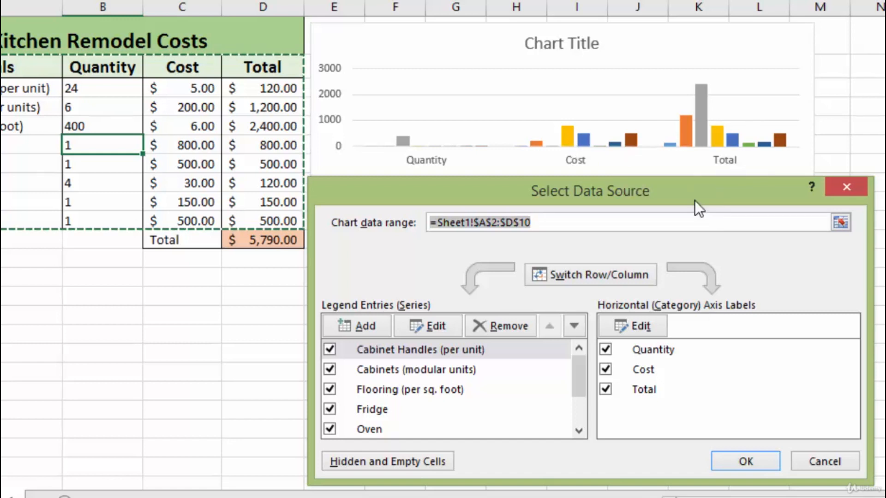
{"action": "left_click", "coordinate": [605, 350]}
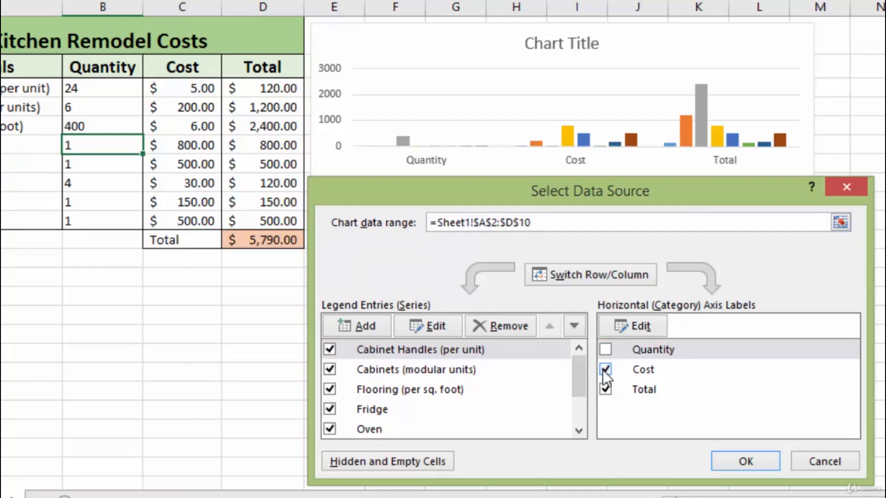
{"action": "left_click", "coordinate": [603, 370]}
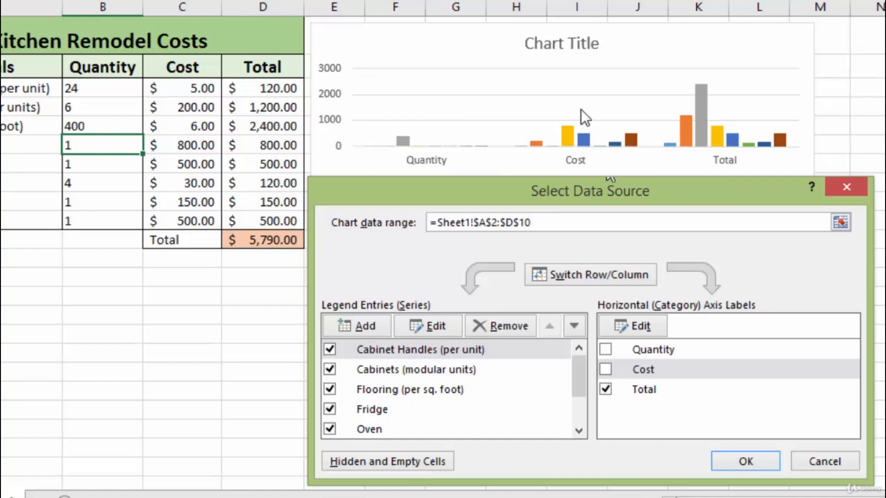
{"action": "left_click", "coordinate": [580, 276]}
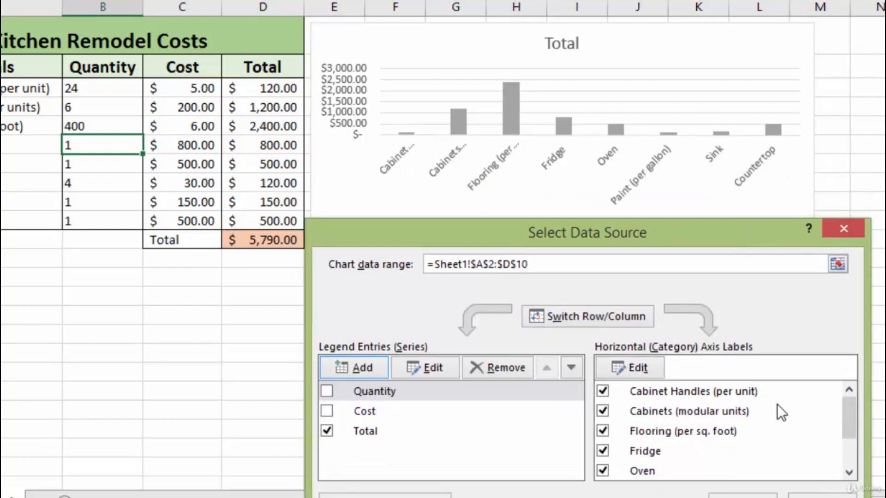
{"action": "left_click_drag", "start_coordinate": [814, 246], "coordinate": [829, 337]}
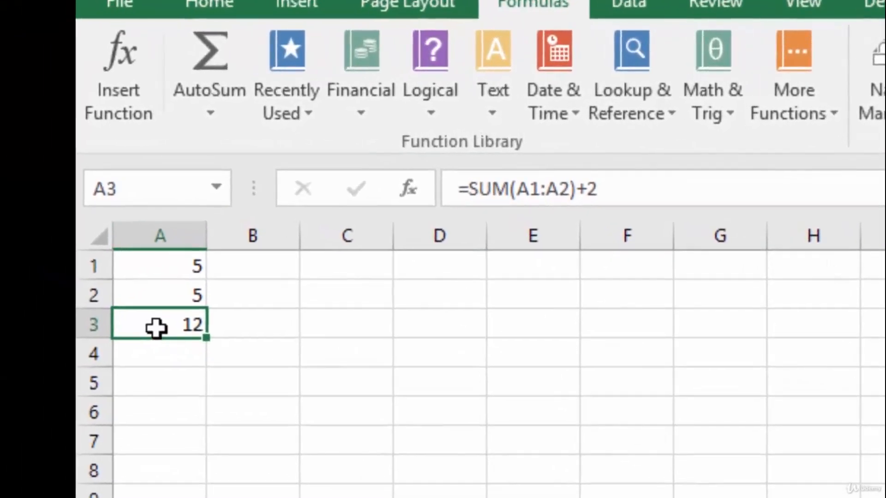
- In the SUM example worksheet, enter =SUM(2+2)*5 in cell B6 and =SUM(2+2*5) in cell B9
{"action": "double_click", "coordinate": [66, 280]}
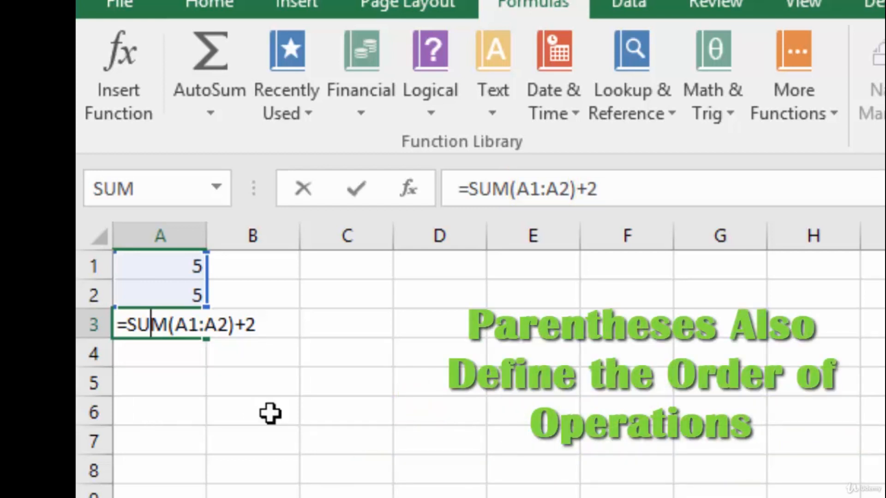
{"action": "left_click", "coordinate": [270, 413]}
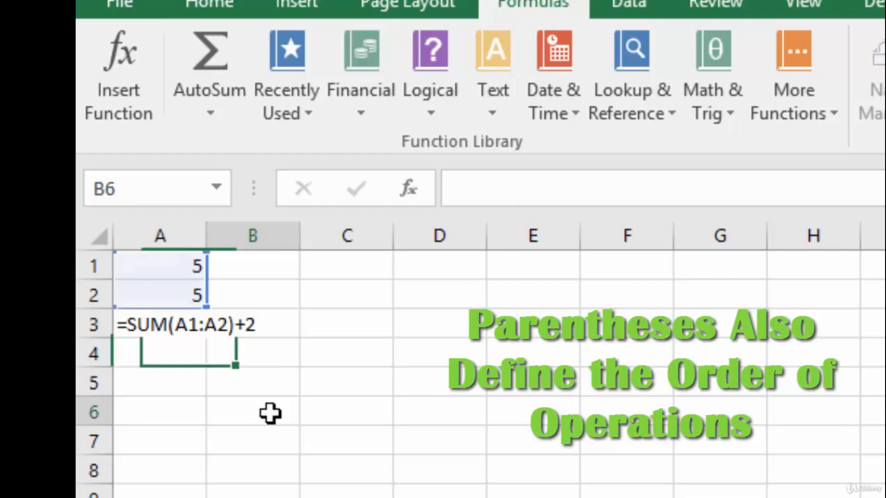
{"action": "type", "text": "=SU"}
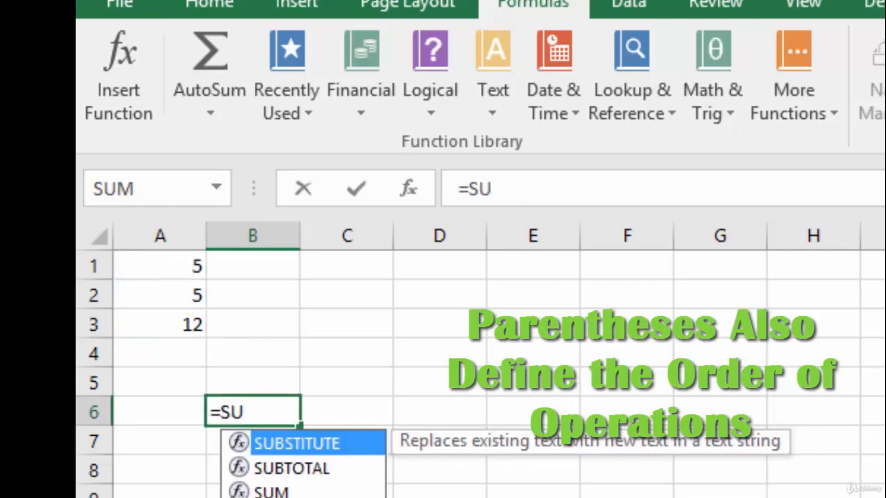
{"action": "type", "text": "M(2"}
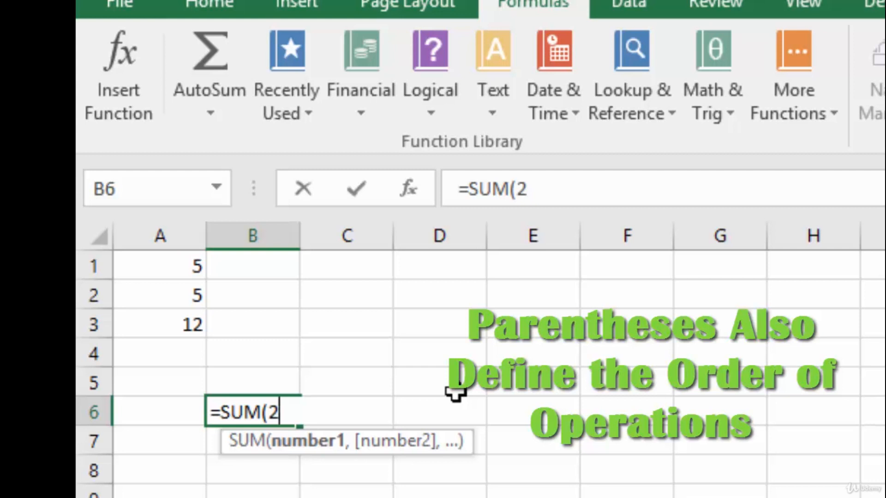
{"action": "type", "text": "+2)*5"}
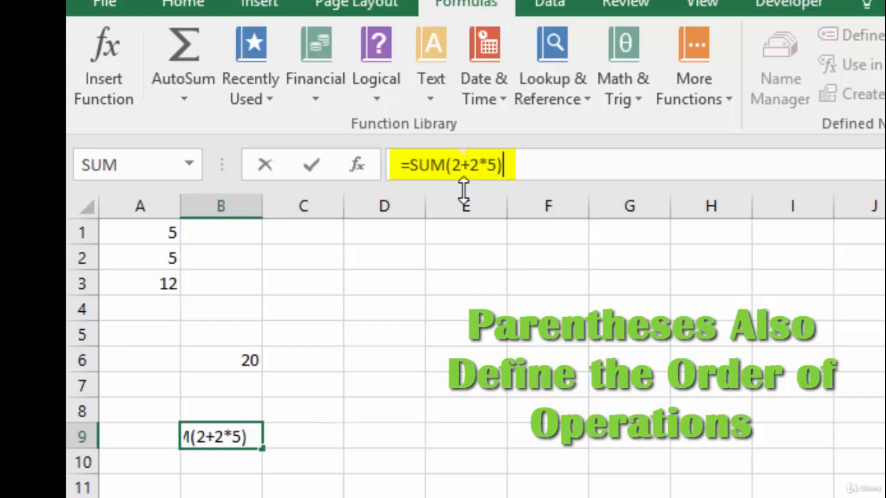
{"action": "key", "text": "Return"}
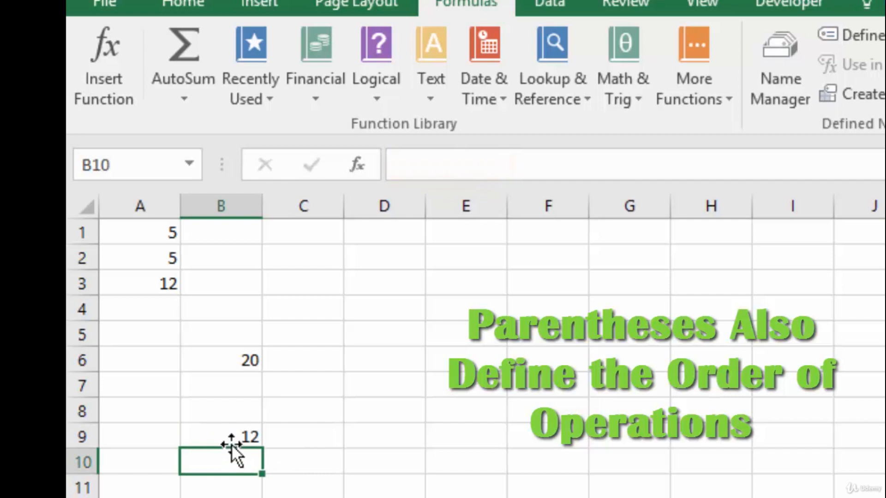
{"action": "left_click", "coordinate": [238, 364]}
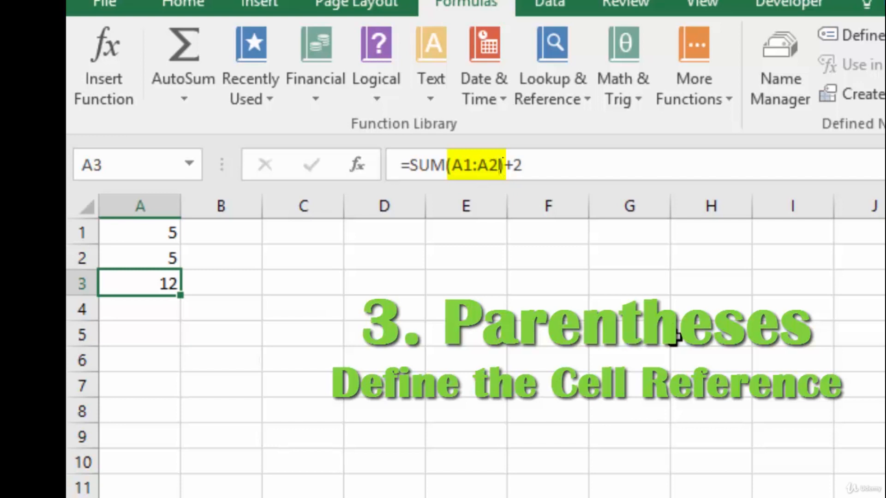
- Remove both parentheses from the formula in cell A3 so that it reads =SUMA1:A2+2
{"action": "left_click", "coordinate": [498, 171]}
{"action": "key", "text": "BackSpace"}
{"action": "key", "text": "Left"}
{"action": "key", "text": "Left"}
{"action": "key", "text": "Left"}
{"action": "key", "text": "Left"}
{"action": "key", "text": "Left"}
{"action": "key", "text": "BackSpace"}
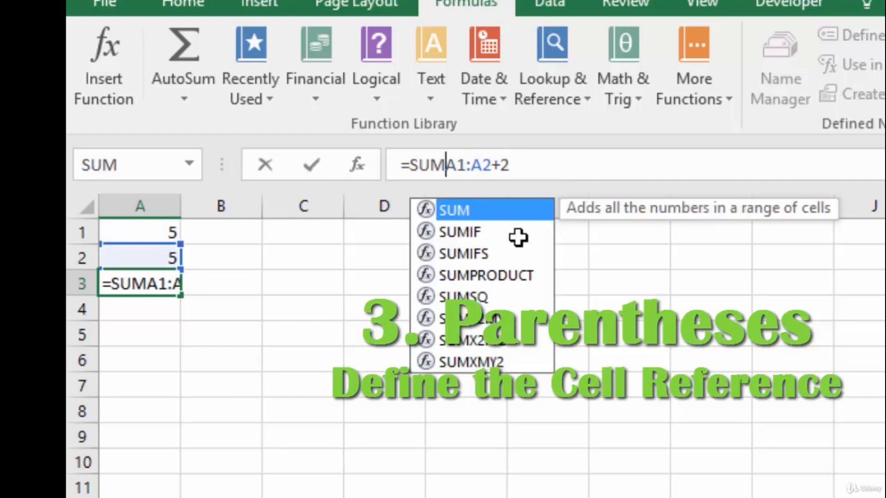
{"action": "key", "text": "Return"}
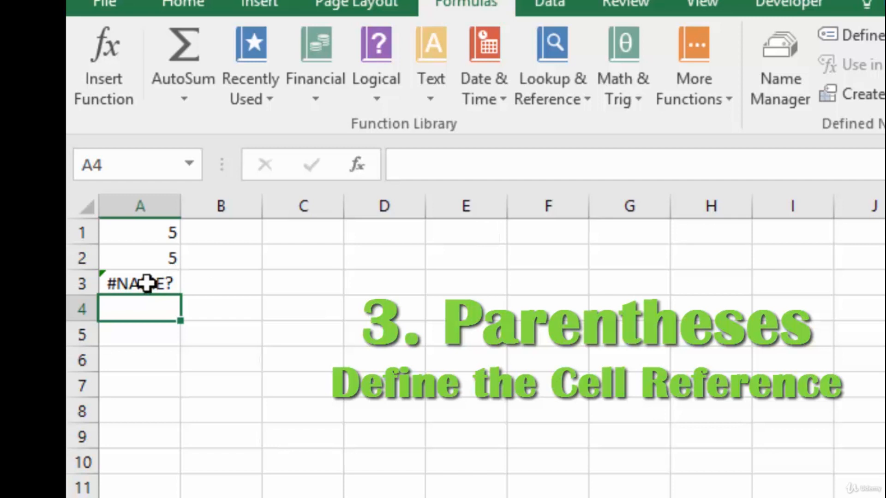
{"action": "left_click", "coordinate": [147, 283]}
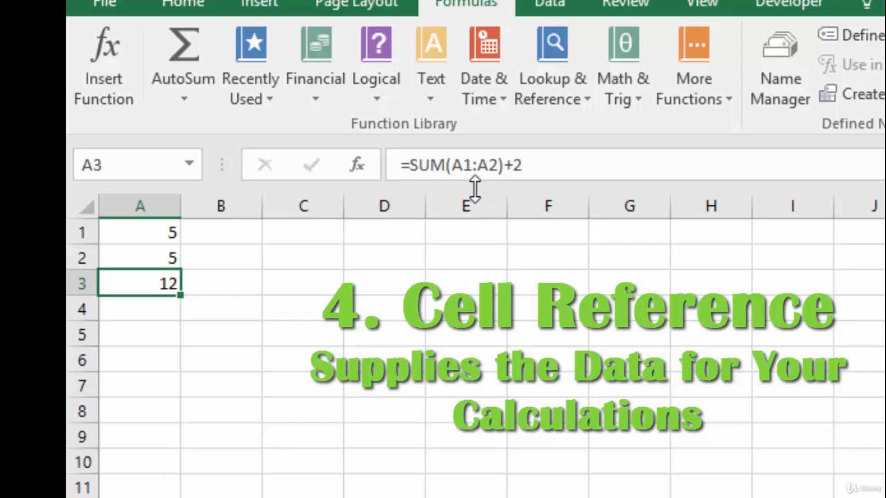
- Try rebuilding cell A3's formula from the equals sign by inserting the SUM function with A1:A2 as its Number1 argument
{"action": "double_click", "coordinate": [159, 283]}
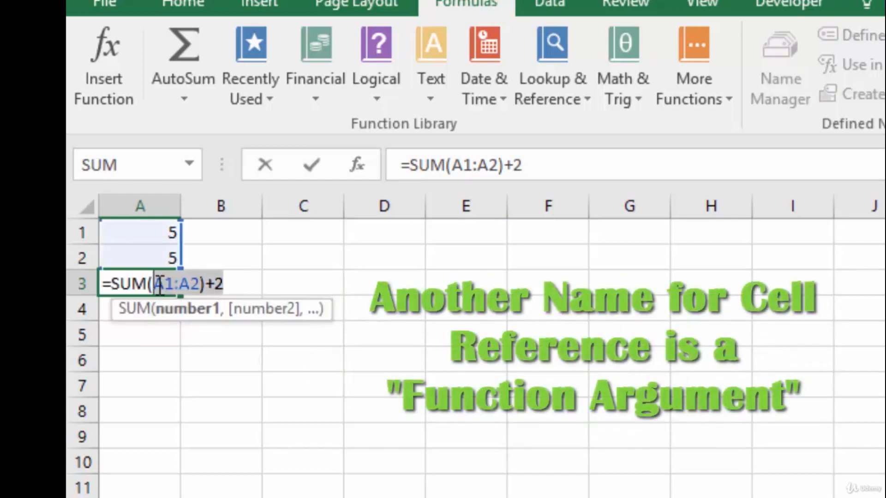
{"action": "key", "text": "Delete"}
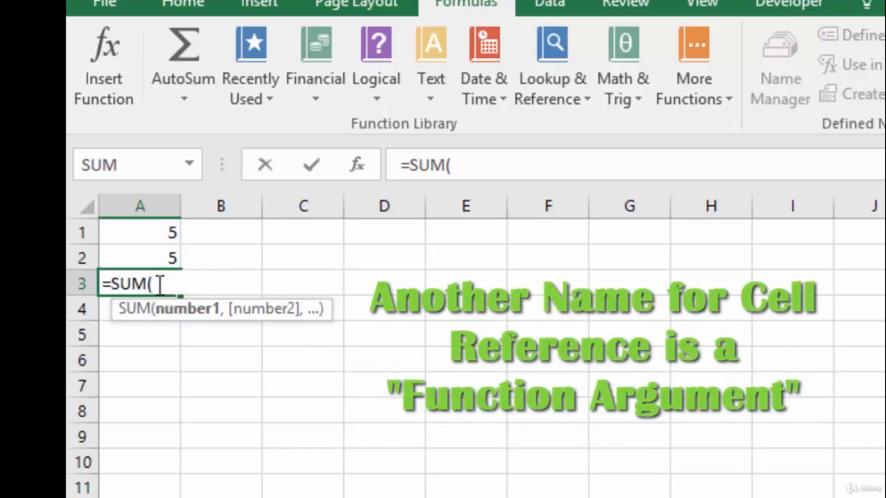
{"action": "key", "text": "BackSpace"}
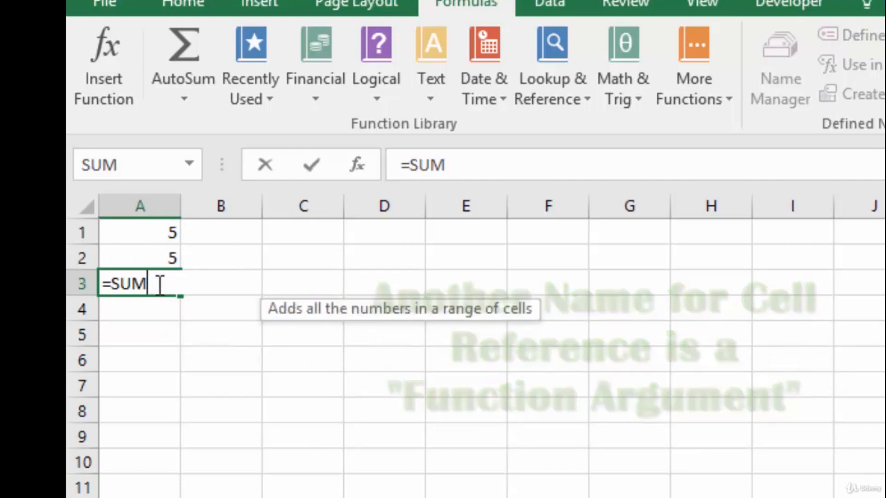
{"action": "key", "text": "BackSpace"}
{"action": "key", "text": "BackSpace"}
{"action": "key", "text": "BackSpace"}
{"action": "left_click", "coordinate": [187, 162]}
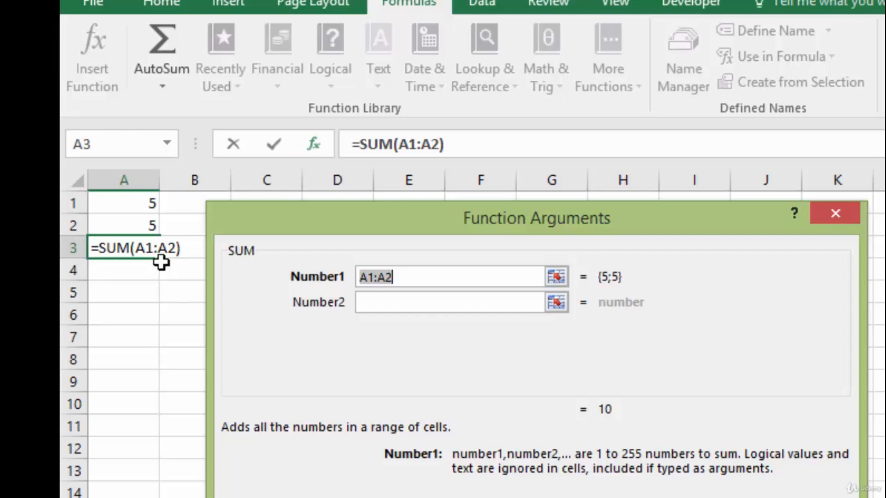
{"action": "key", "text": "Escape"}
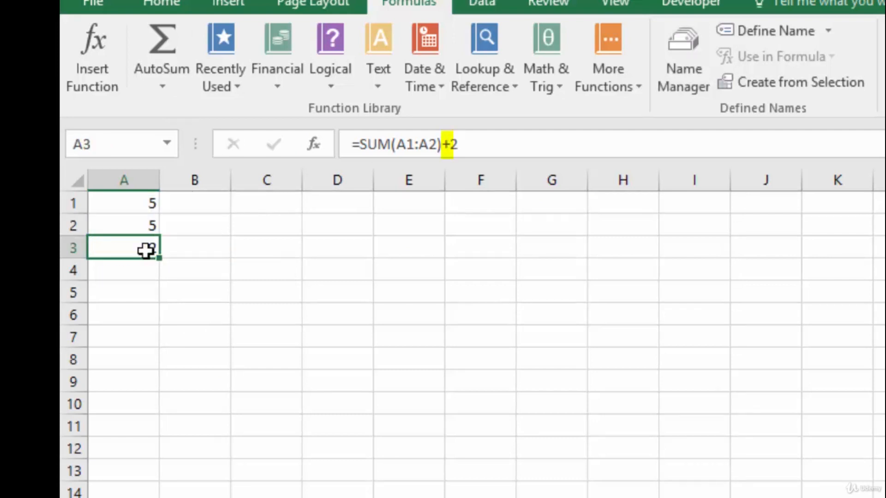
- Check the formula in cell A3 and set the value of cell A1 to 10
{"action": "double_click", "coordinate": [129, 248]}
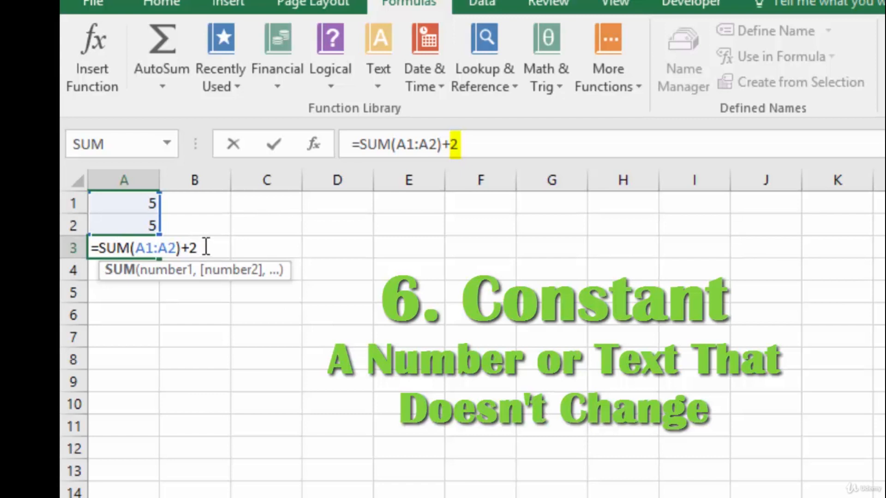
{"action": "left_click", "coordinate": [136, 203]}
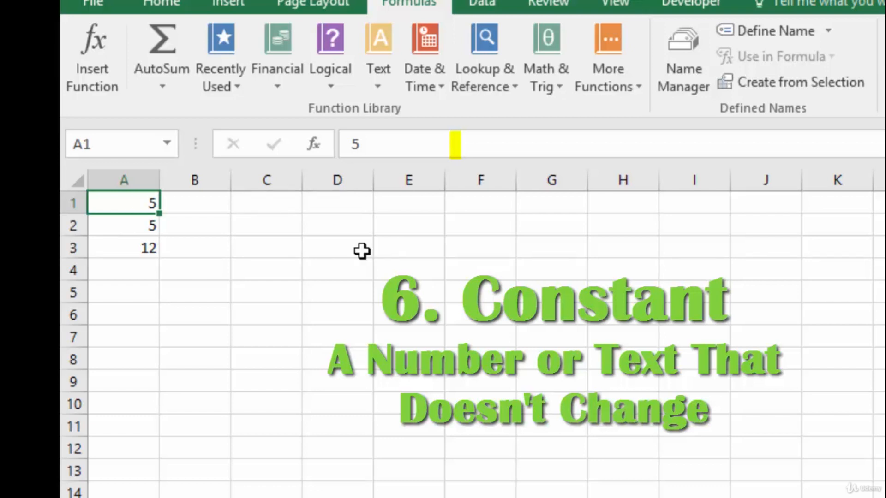
{"action": "type", "text": "10"}
{"action": "key", "text": "Return"}
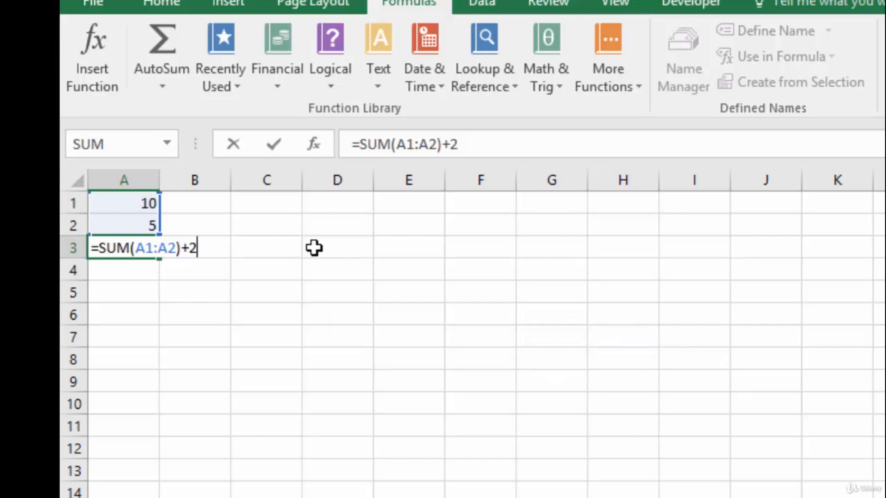
- Change the SUM formula in cell A3 to separate A1 and A2 with a comma and add D1 as a third argument
{"action": "key", "text": "Left"}
{"action": "key", "text": "Left"}
{"action": "key", "text": "Left"}
{"action": "key", "text": "Left"}
{"action": "key", "text": "Left"}
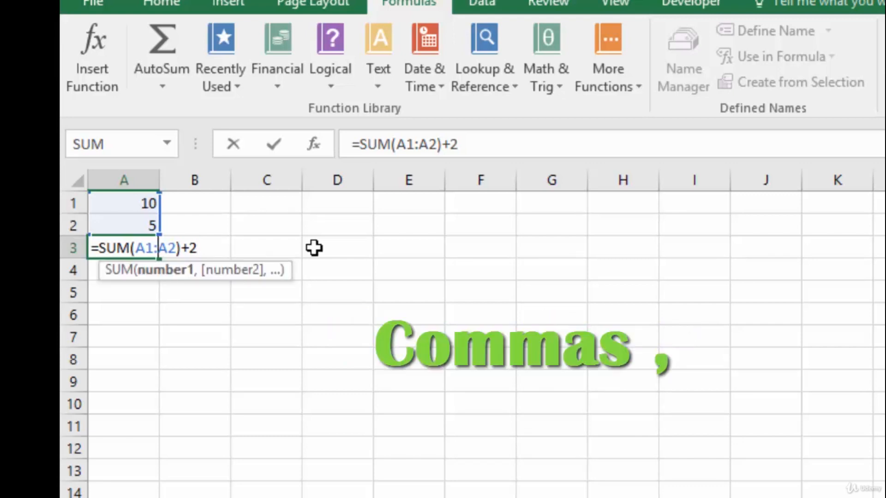
{"action": "key", "text": "BackSpace"}
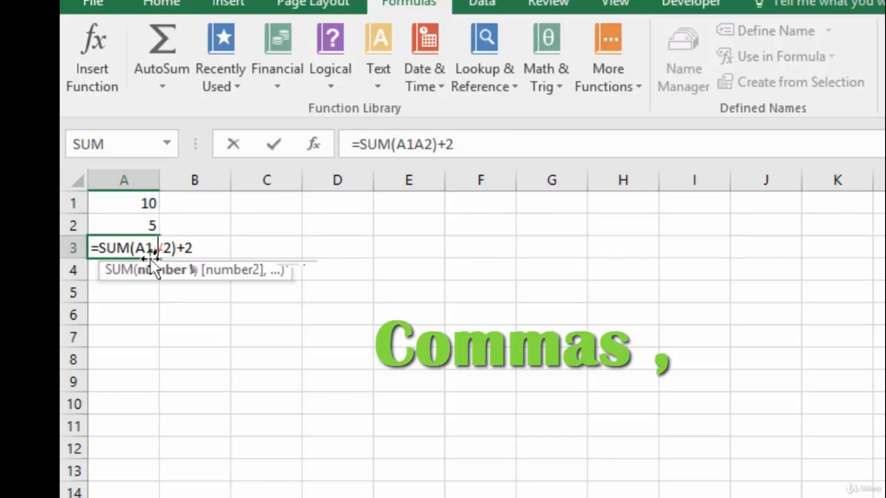
{"action": "type", "text": ","}
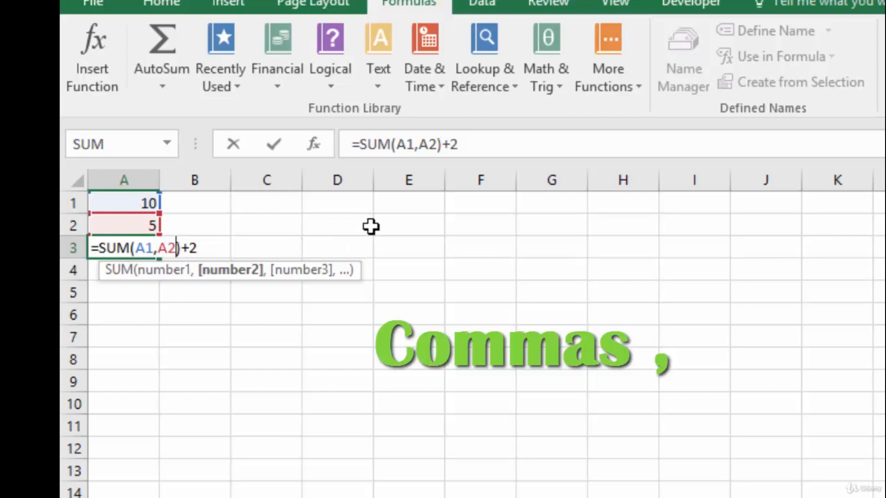
{"action": "type", "text": ","}
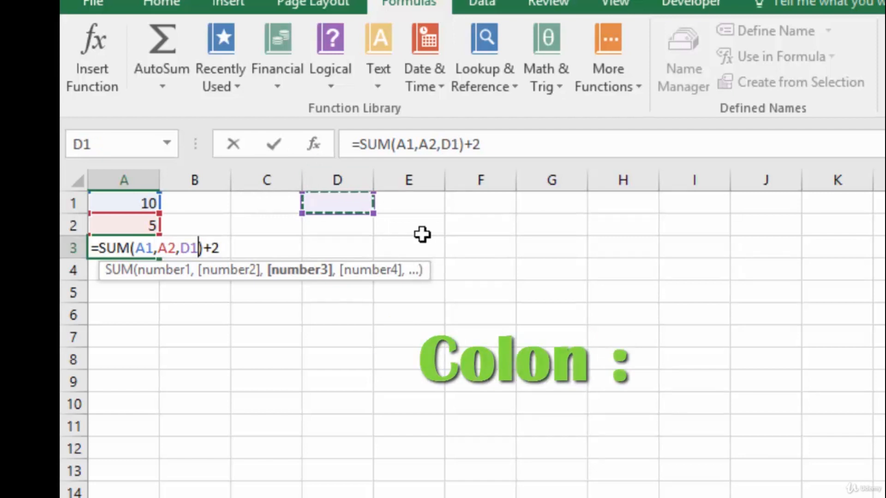
- Replace all arguments of the SUM function in cell A3 with the range A1:E1, keeping the +2
{"action": "key", "text": "BackSpace"}
{"action": "key", "text": "BackSpace"}
{"action": "key", "text": "BackSpace"}
{"action": "key", "text": "BackSpace"}
{"action": "key", "text": "BackSpace"}
{"action": "key", "text": "BackSpace"}
{"action": "key", "text": "BackSpace"}
{"action": "key", "text": "BackSpace"}
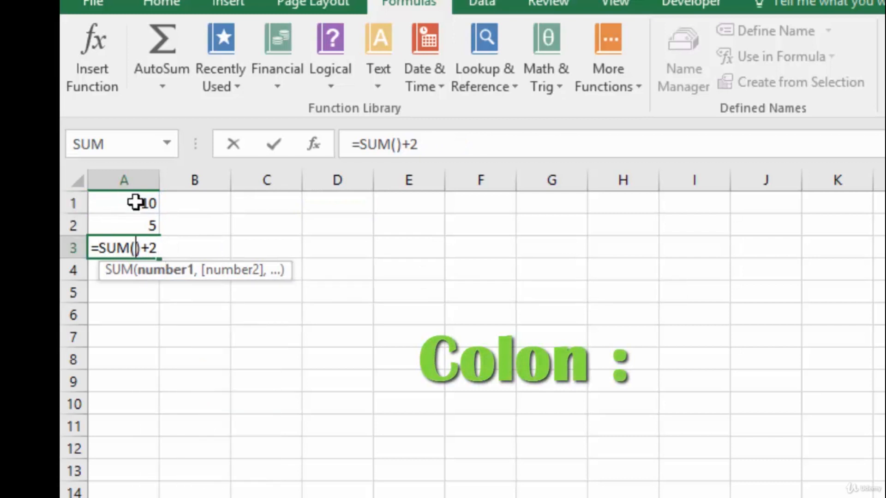
{"action": "left_click_drag", "start_coordinate": [136, 205], "coordinate": [432, 206]}
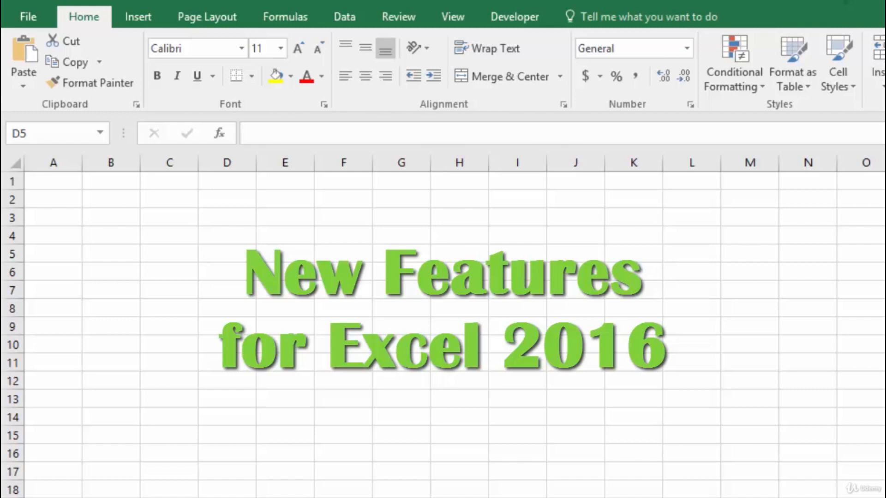
- Enter the word world in cell B3, run Smart Lookup on it and read through the Explore results
{"action": "left_click", "coordinate": [105, 219]}
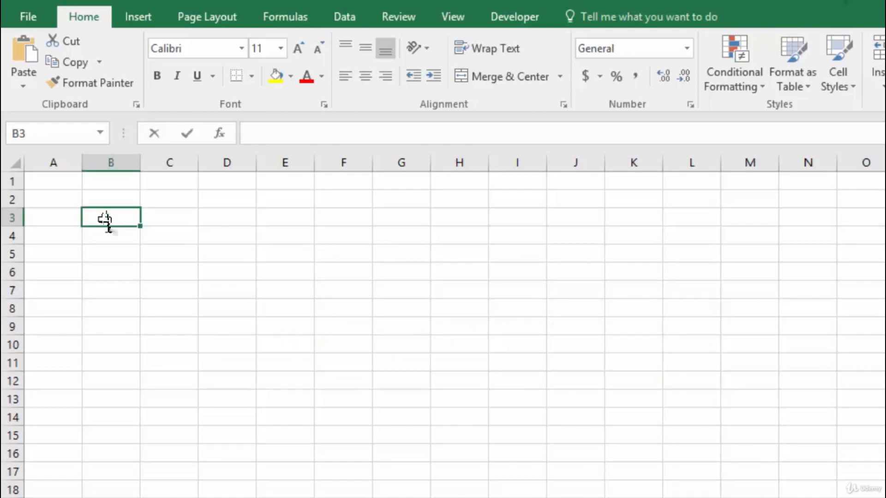
{"action": "type", "text": "world"}
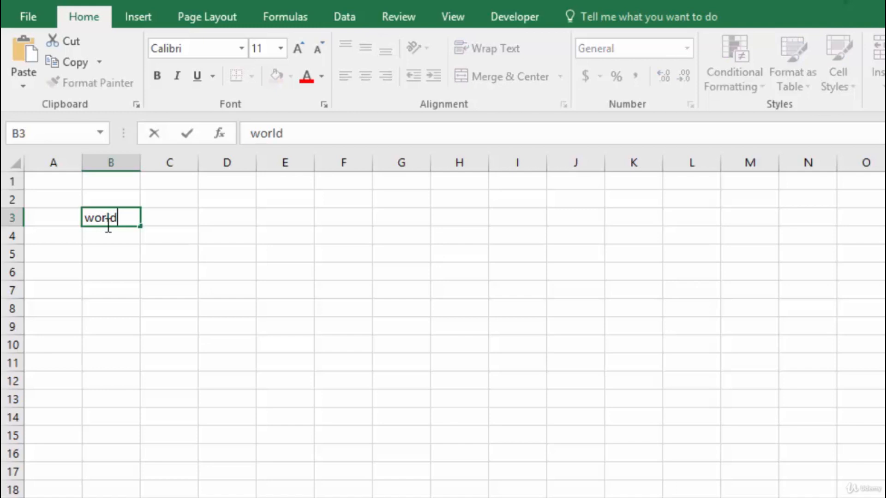
{"action": "right_click", "coordinate": [130, 218]}
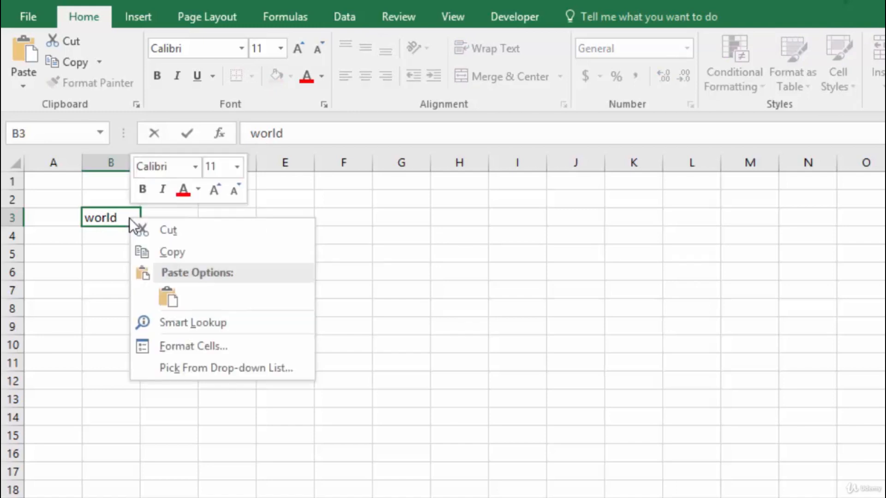
{"action": "left_click", "coordinate": [192, 323]}
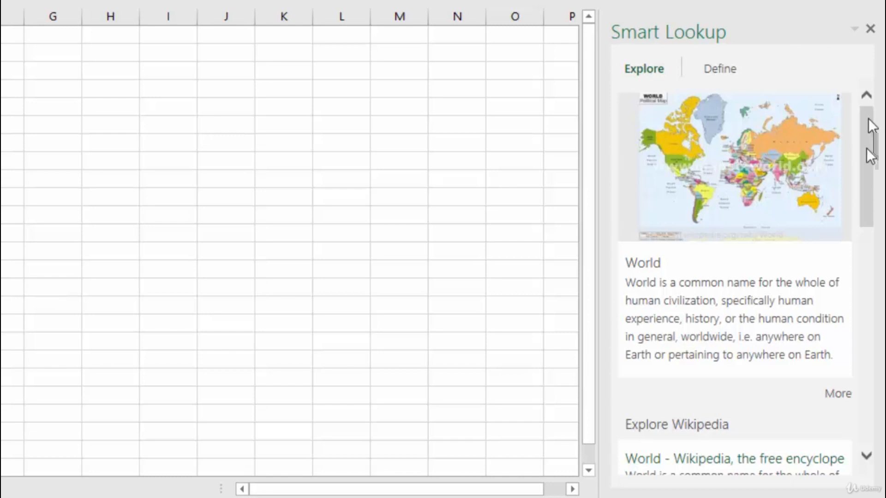
{"action": "left_click_drag", "start_coordinate": [869, 118], "coordinate": [874, 245]}
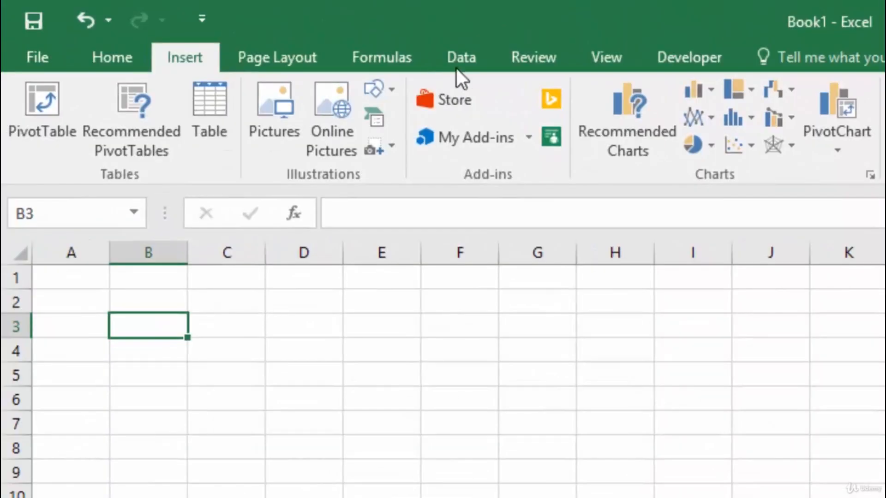
- Import Sheet1 of the First Cloud Doc workbook from the OneDrive Documents folder with a new query
{"action": "left_click", "coordinate": [456, 68]}
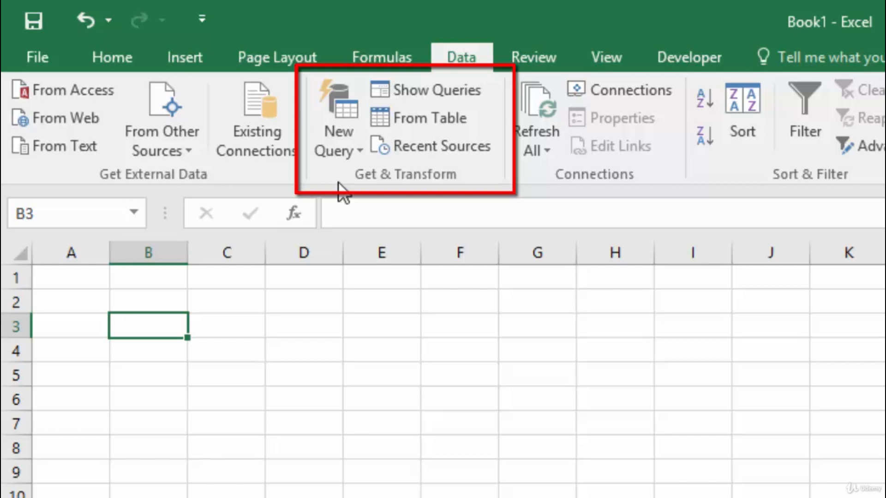
{"action": "left_click", "coordinate": [346, 140]}
{"action": "mouse_move", "coordinate": [381, 184]}
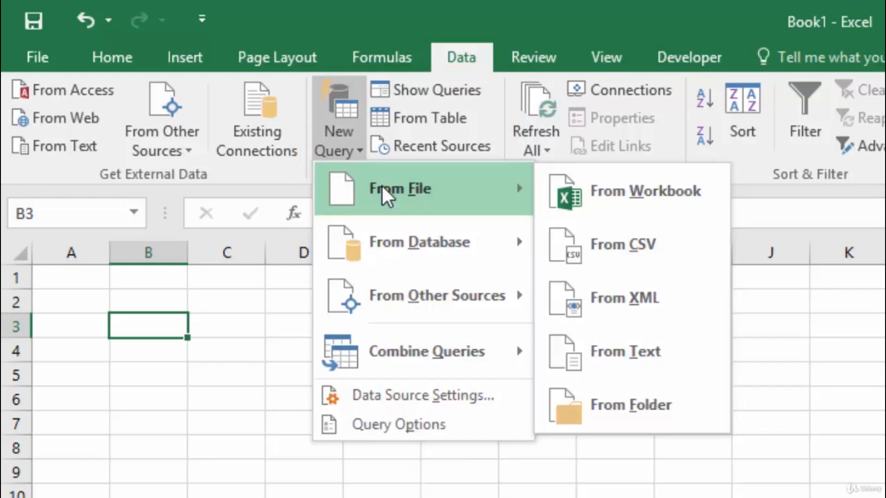
{"action": "left_click", "coordinate": [631, 201]}
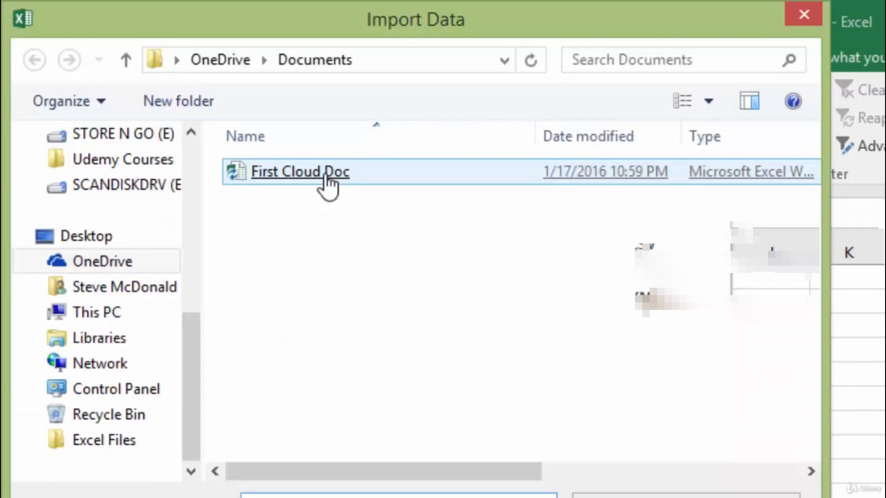
{"action": "double_click", "coordinate": [329, 178]}
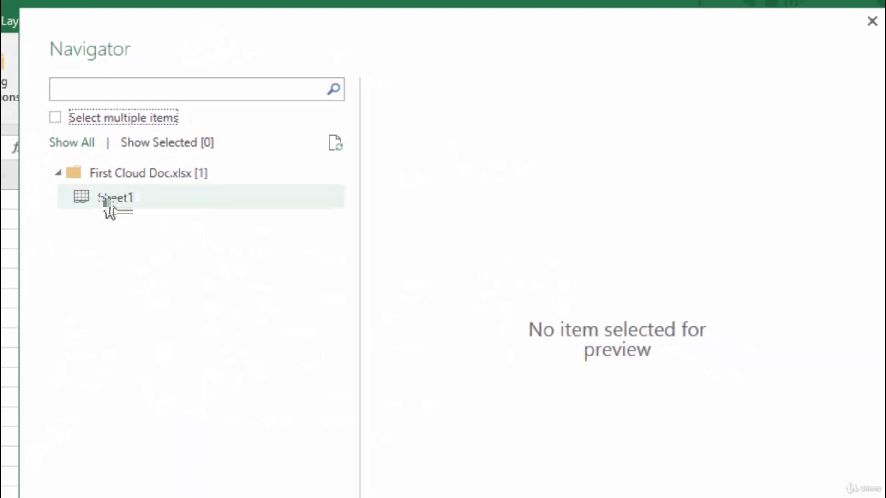
{"action": "left_click", "coordinate": [107, 199]}
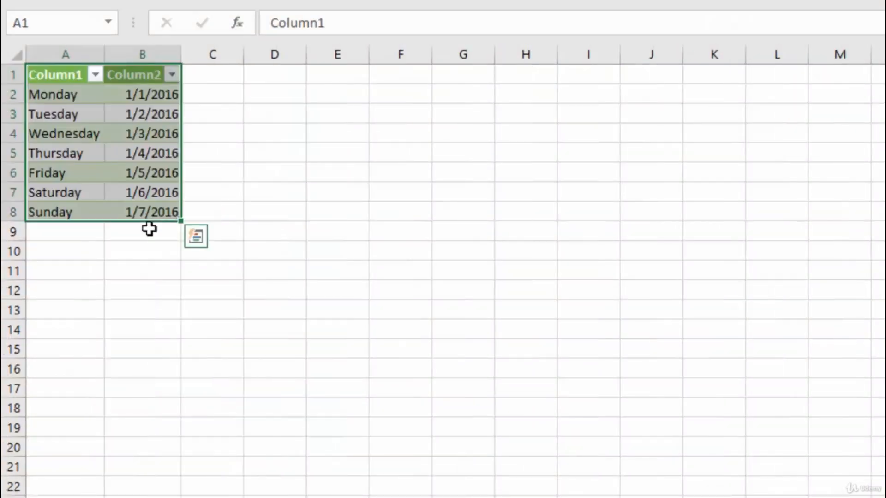
{"action": "left_click", "coordinate": [149, 229]}
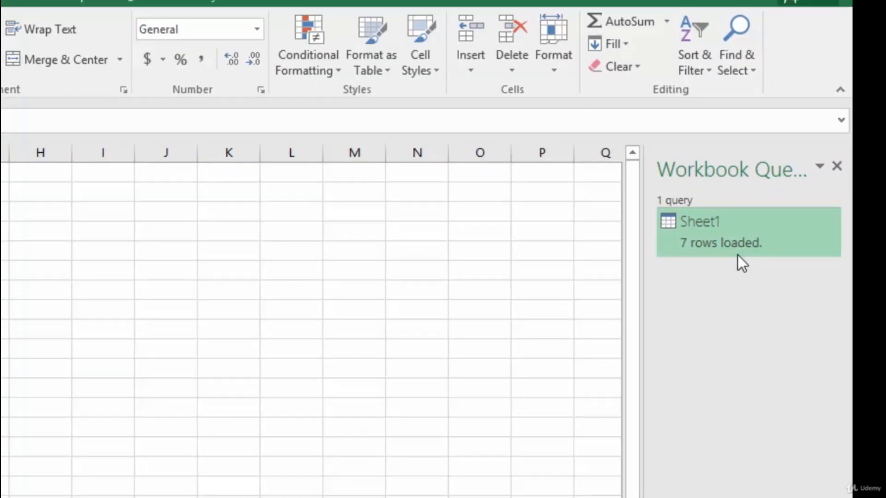
{"action": "mouse_move", "coordinate": [739, 247]}
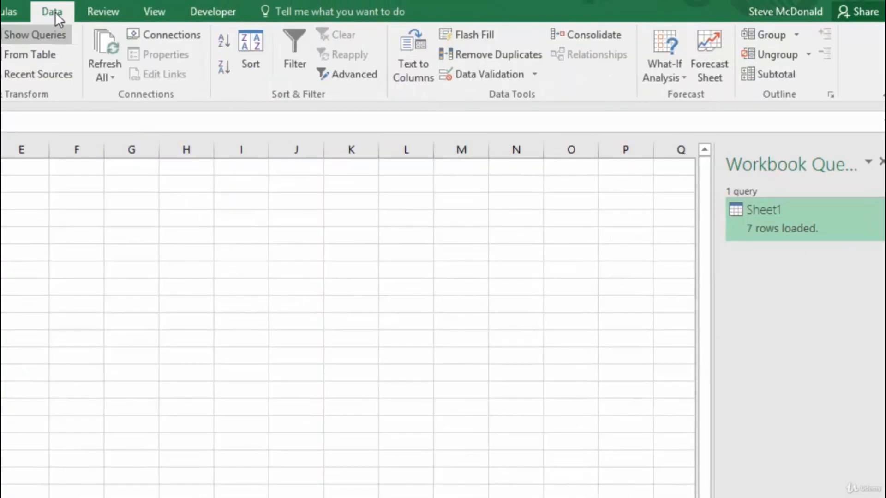
{"action": "left_click", "coordinate": [22, 37]}
{"action": "left_click", "coordinate": [29, 74]}
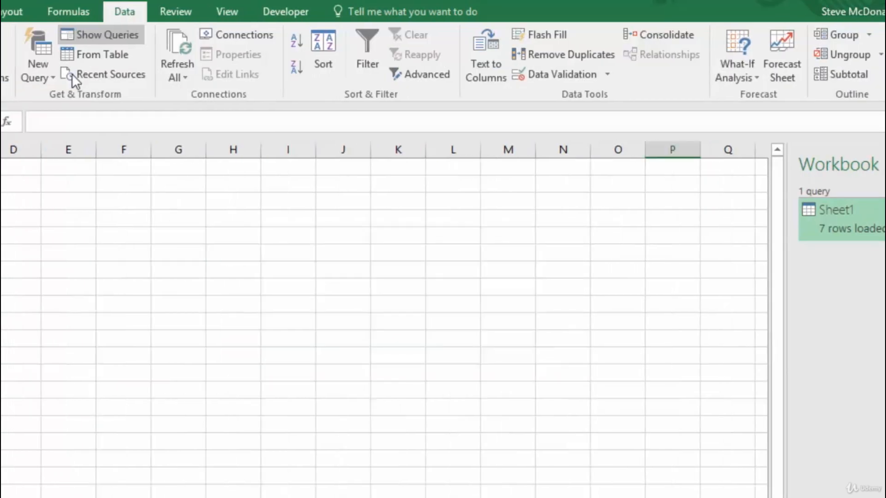
- Create an ink equation by handwriting A = πr², erasing the stray exponent mark after π, and insert it in the worksheet
{"action": "left_click", "coordinate": [1, 12]}
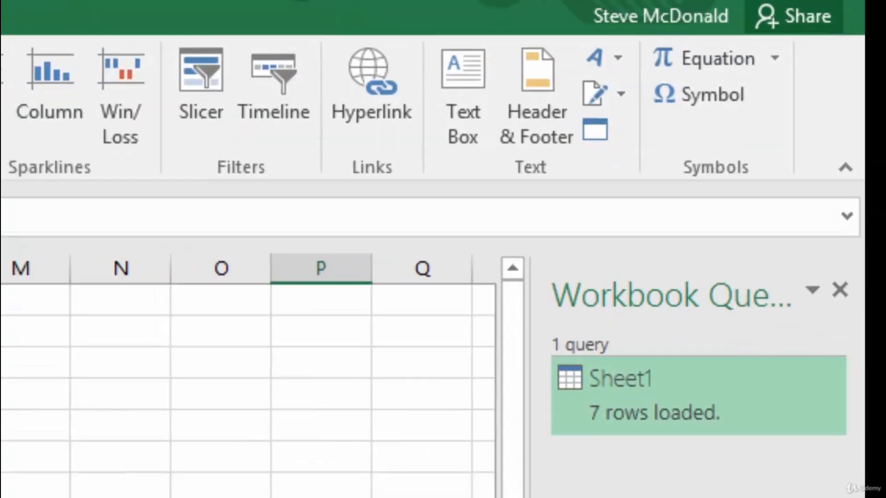
{"action": "left_click", "coordinate": [775, 60]}
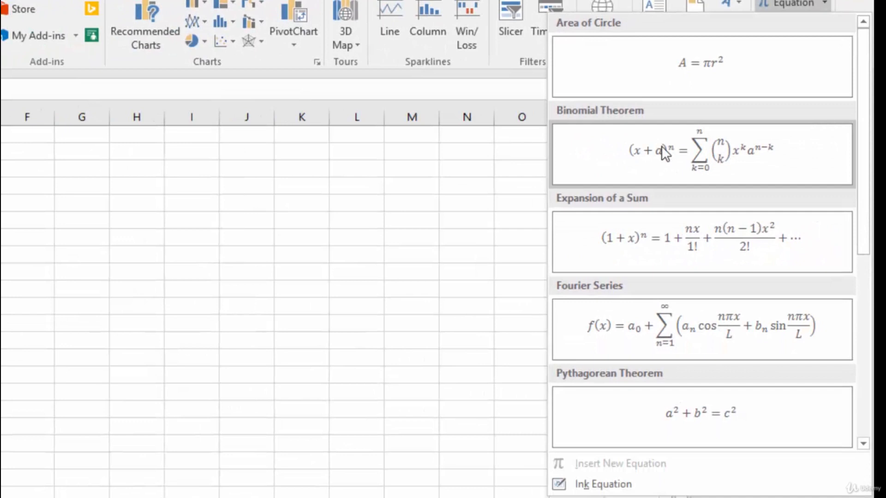
{"action": "left_click", "coordinate": [595, 485]}
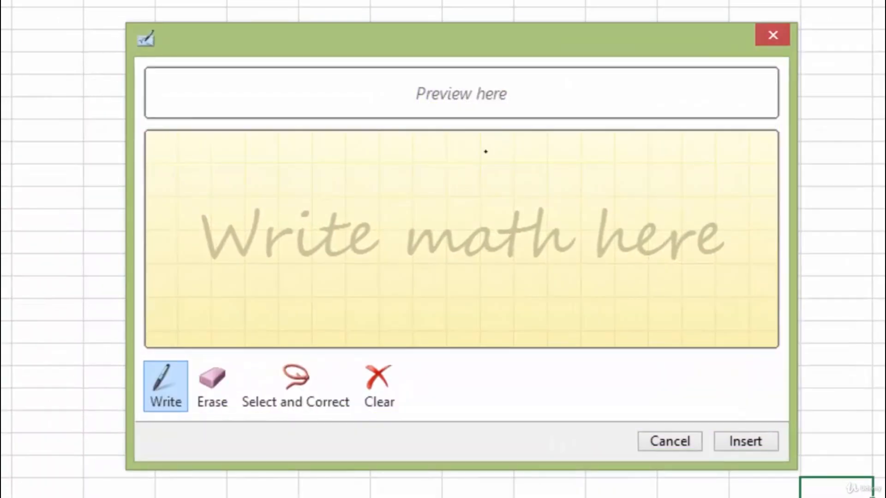
{"action": "left_click_drag", "start_coordinate": [209, 278], "coordinate": [267, 266]}
{"action": "left_click_drag", "start_coordinate": [228, 237], "coordinate": [333, 234]}
{"action": "mouse_move", "coordinate": [310, 248]}
{"action": "left_mouse_down"}
{"action": "mouse_move", "coordinate": [341, 248]}
{"action": "mouse_move", "coordinate": [417, 211]}
{"action": "left_mouse_up"}
{"action": "left_click_drag", "start_coordinate": [376, 239], "coordinate": [377, 271]}
{"action": "left_click_drag", "start_coordinate": [398, 243], "coordinate": [399, 271]}
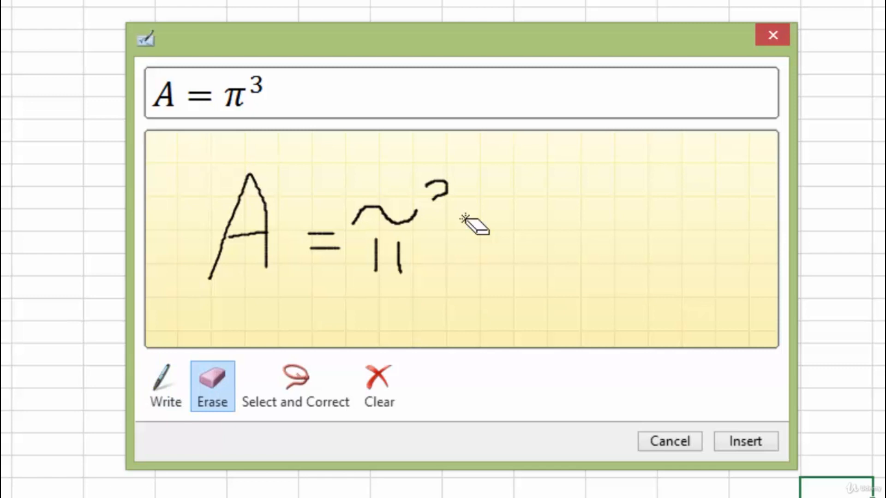
{"action": "left_click", "coordinate": [441, 193]}
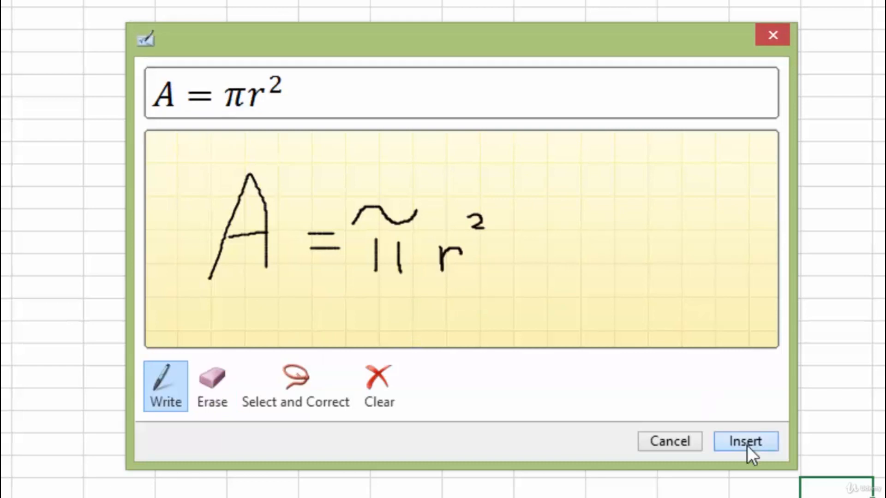
{"action": "left_click", "coordinate": [747, 445]}
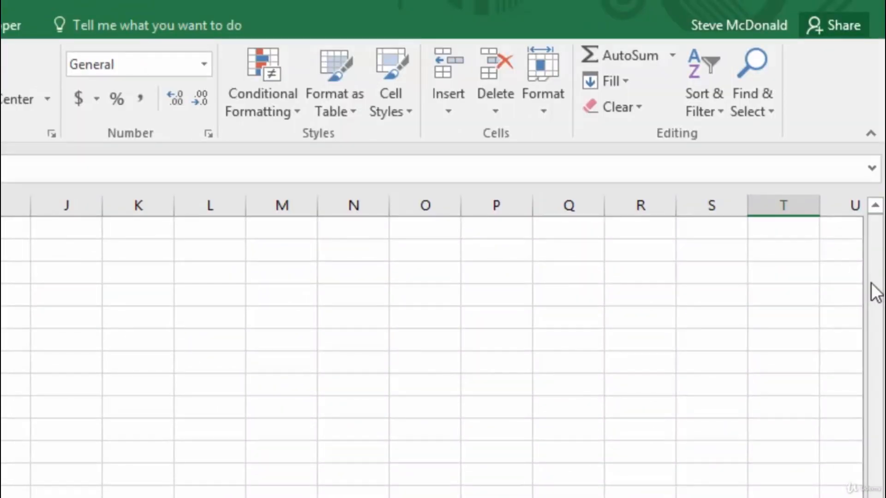
- Save the workbook to the cloud for sharing and check the permission choices for invited people, without inviting anyone
{"action": "left_click", "coordinate": [840, 24]}
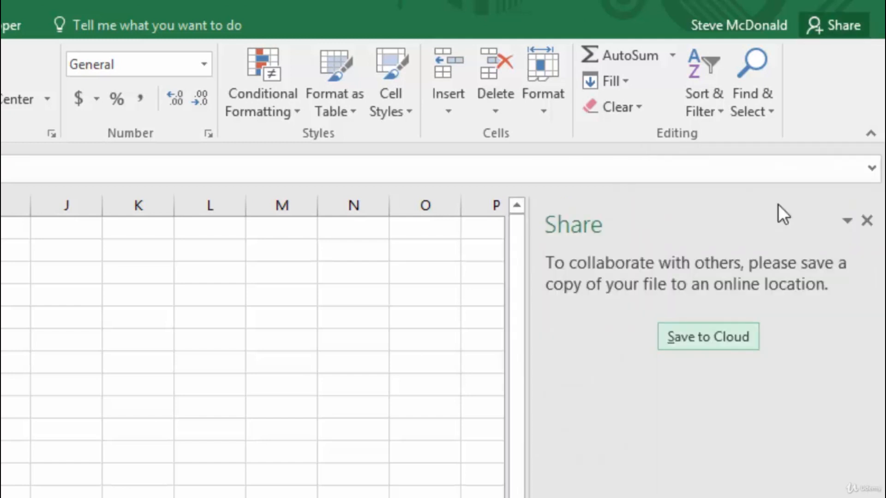
{"action": "left_click", "coordinate": [705, 338]}
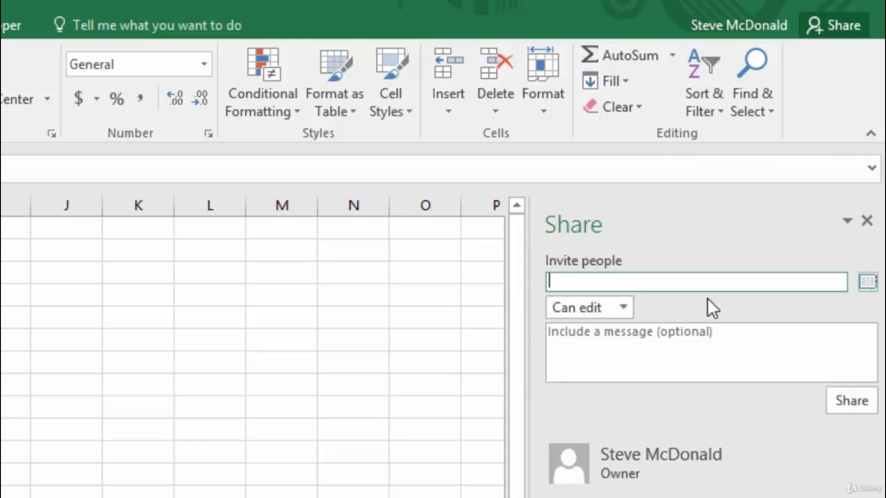
{"action": "left_click", "coordinate": [624, 308]}
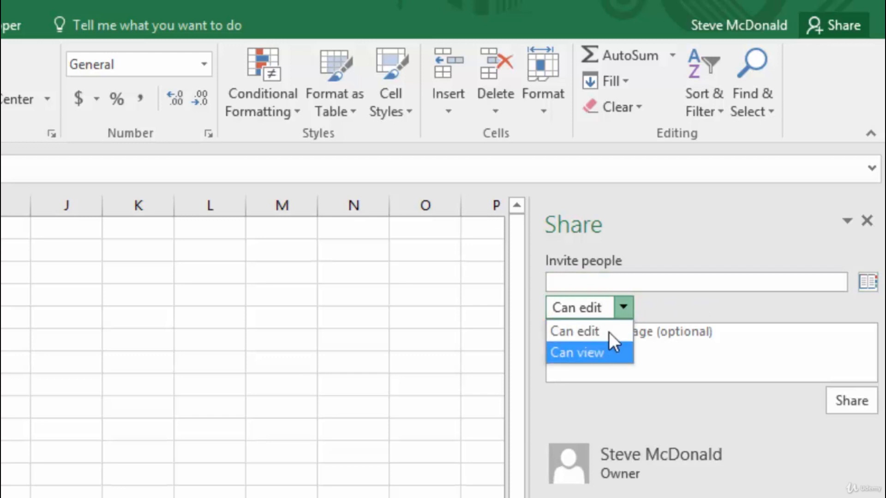
{"action": "left_click", "coordinate": [866, 221]}
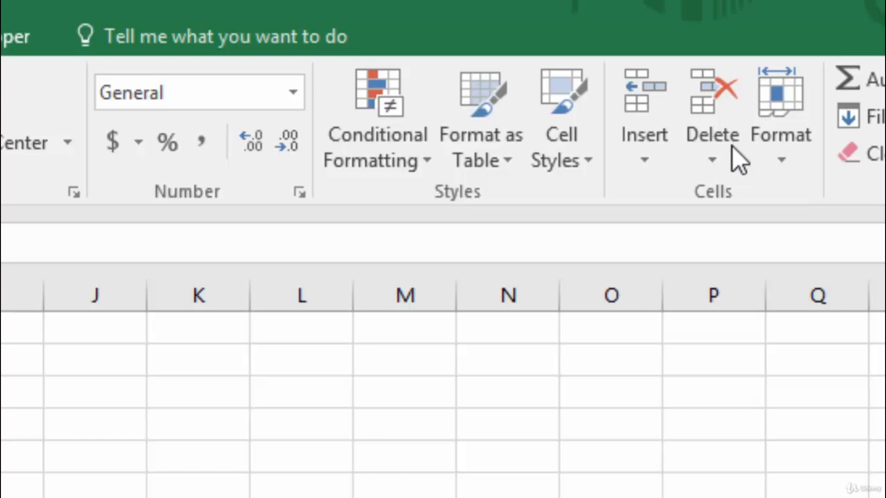
- View the recently used and suggested commands offered by the Tell Me search
{"action": "left_click", "coordinate": [167, 41]}
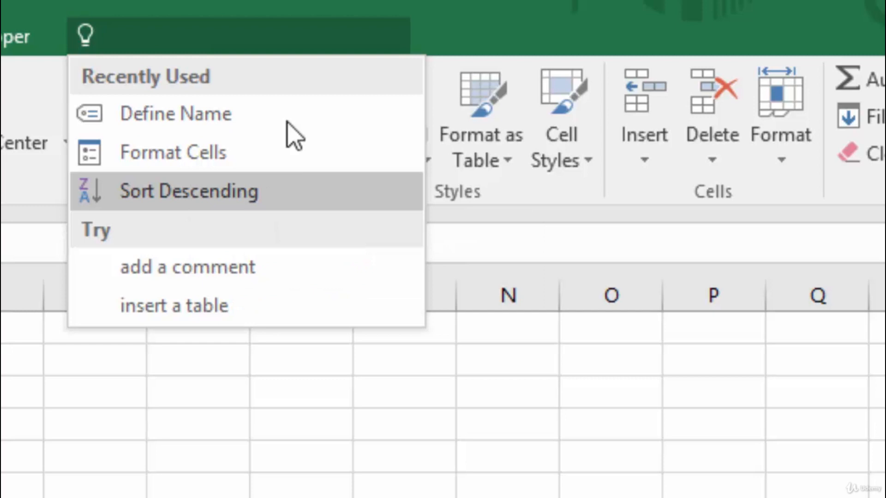
{"action": "left_click", "coordinate": [515, 23]}
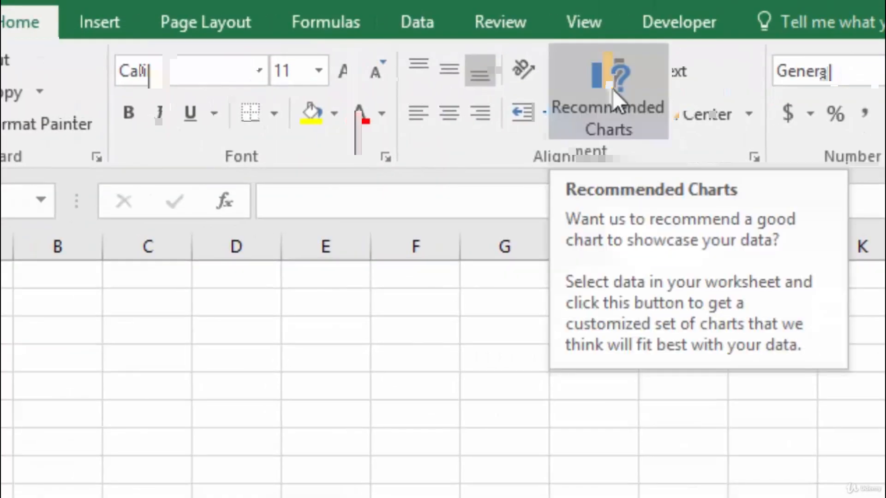
- Preview the Treemap, Sunburst, Histogram, Pareto, Box & Whisker and Waterfall chart types for the worksheet data, without inserting a chart
{"action": "left_click", "coordinate": [612, 91]}
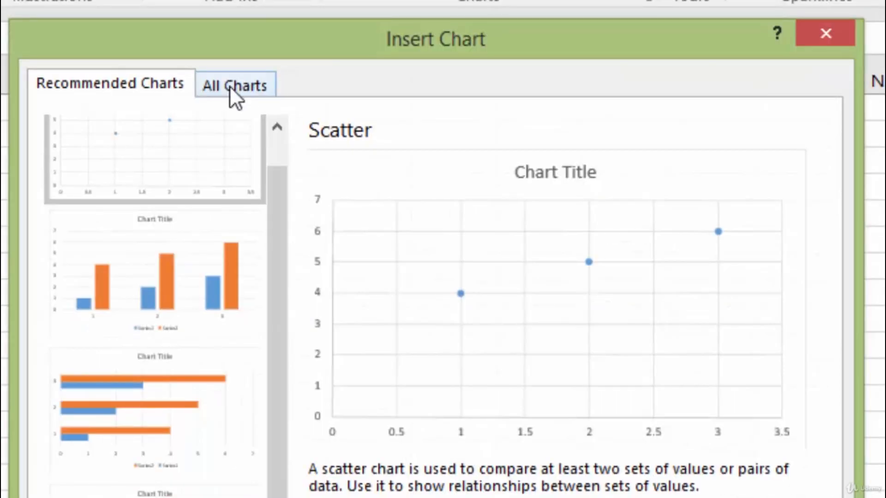
{"action": "left_click", "coordinate": [229, 86]}
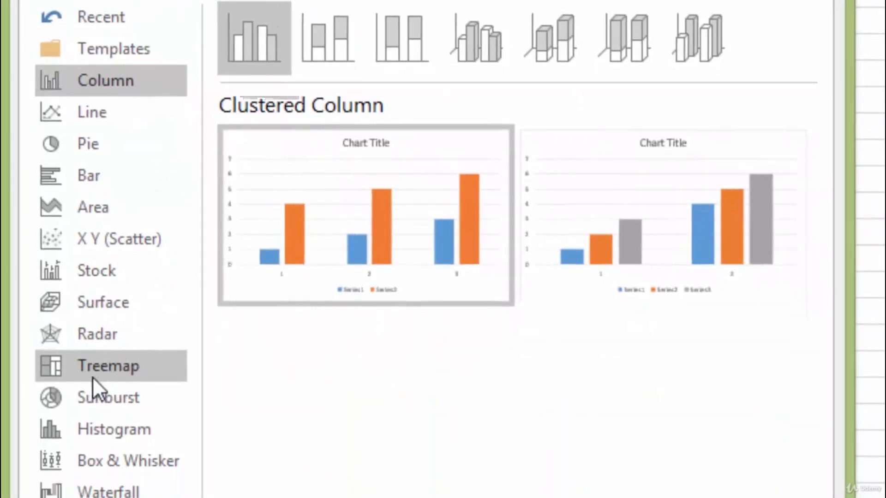
{"action": "left_click", "coordinate": [92, 374]}
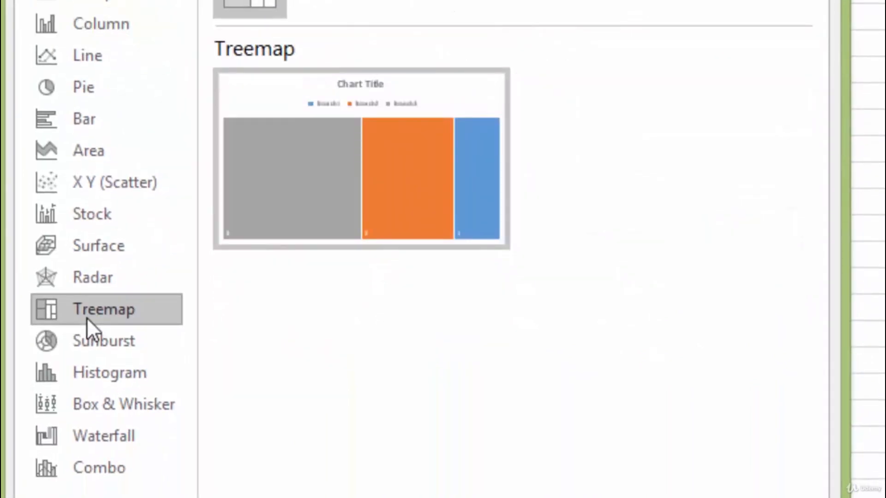
{"action": "left_click", "coordinate": [100, 342]}
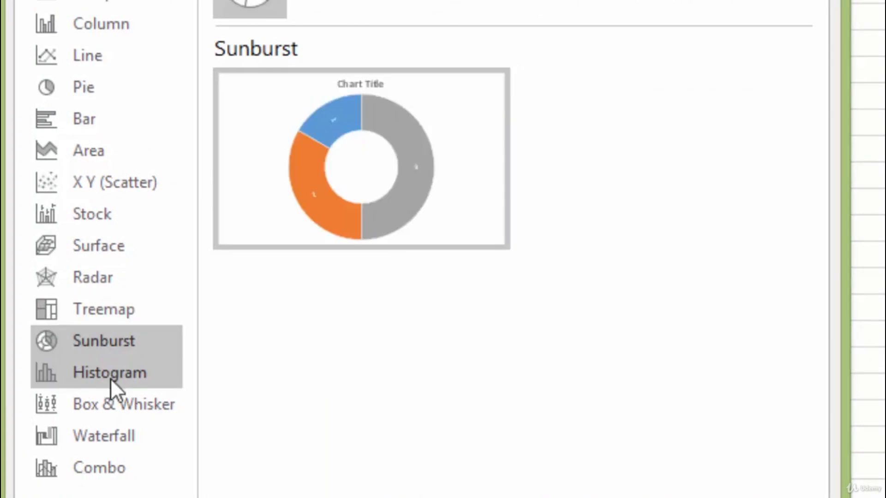
{"action": "left_click", "coordinate": [109, 377]}
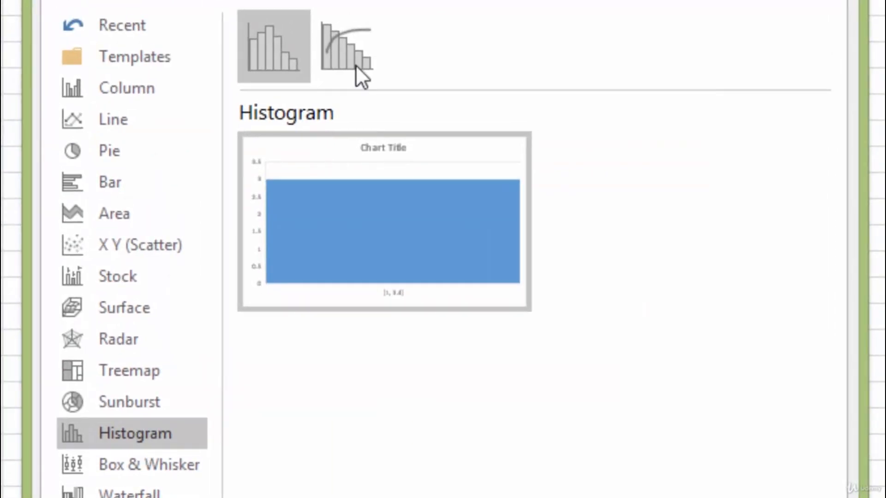
{"action": "left_click", "coordinate": [356, 60]}
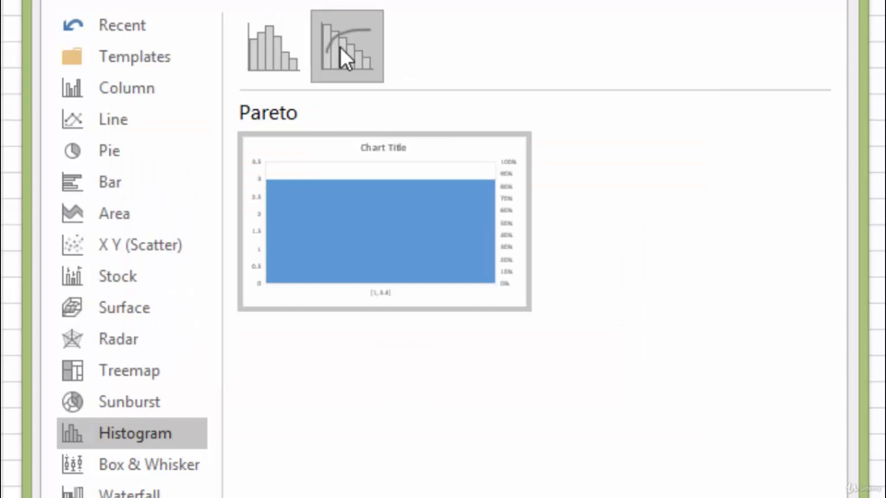
{"action": "left_click", "coordinate": [128, 464]}
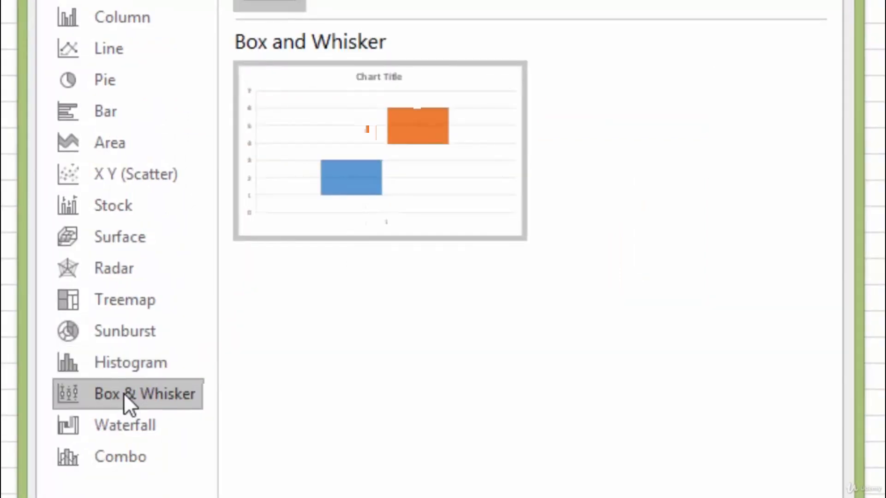
{"action": "left_click", "coordinate": [132, 427]}
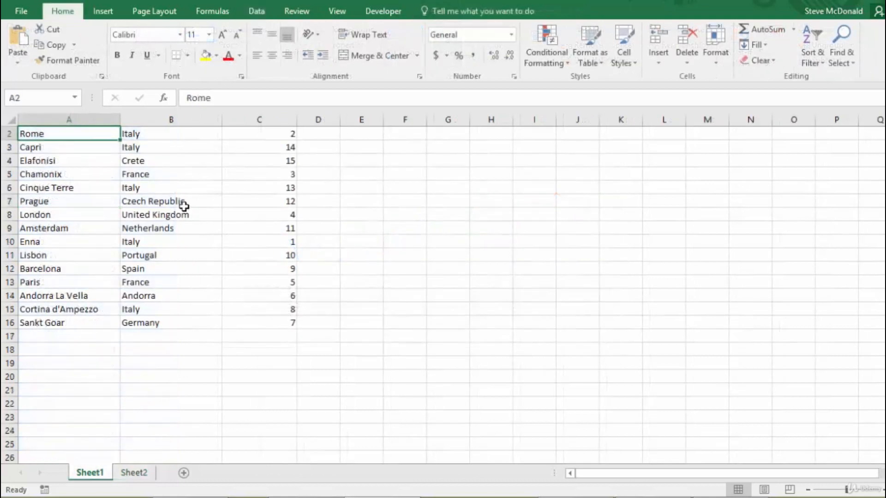
- Open the existing Vacation Spots tour in 3D Maps from the city and country data on Sheet1
{"action": "left_click", "coordinate": [153, 202]}
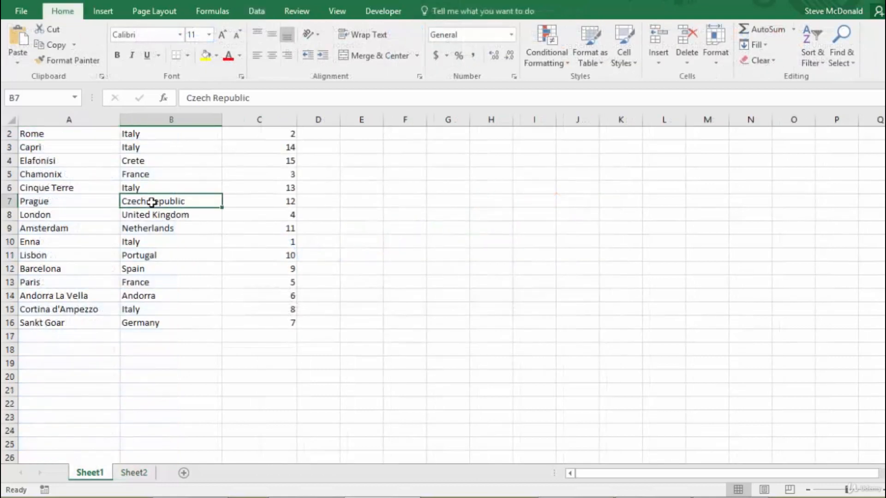
{"action": "left_click", "coordinate": [103, 12]}
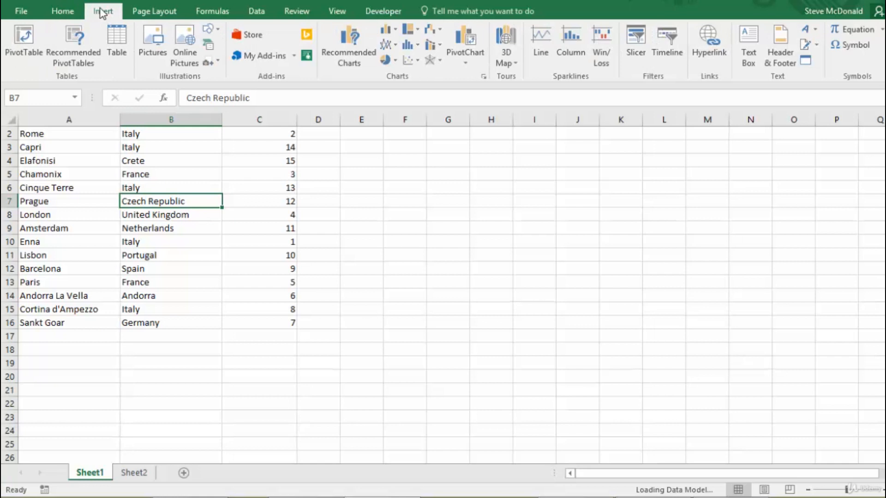
{"action": "left_click", "coordinate": [506, 44]}
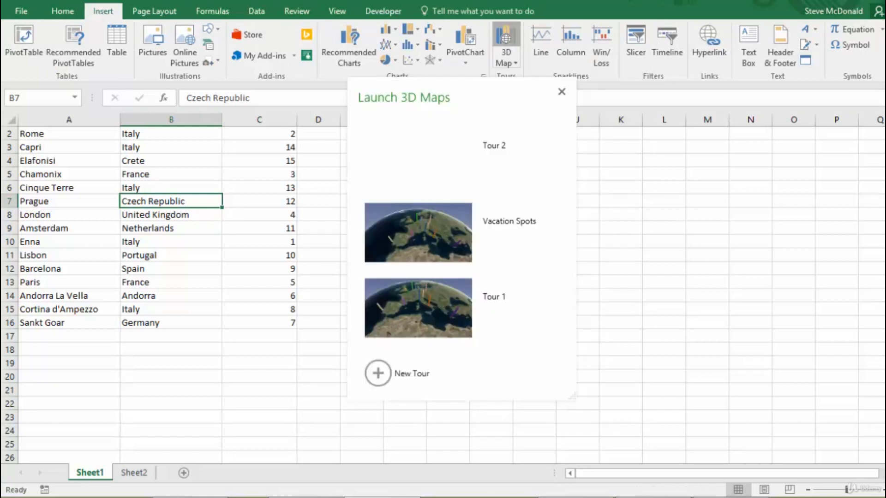
{"action": "left_click", "coordinate": [419, 229]}
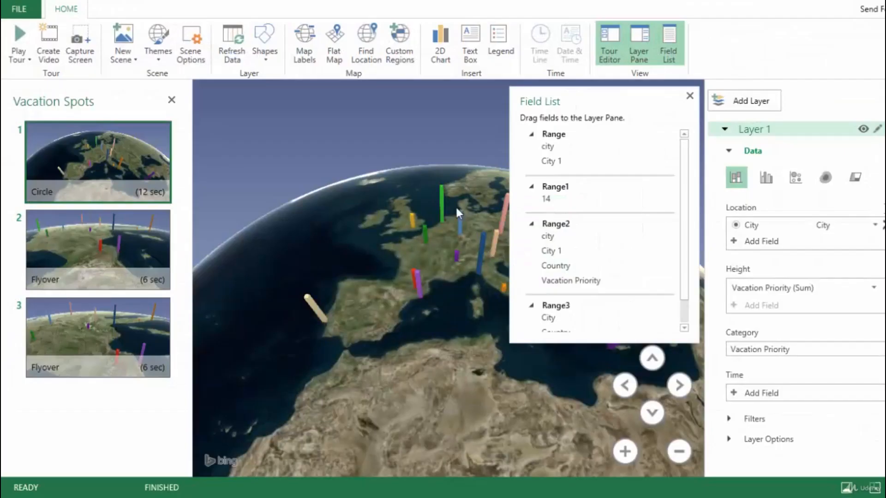